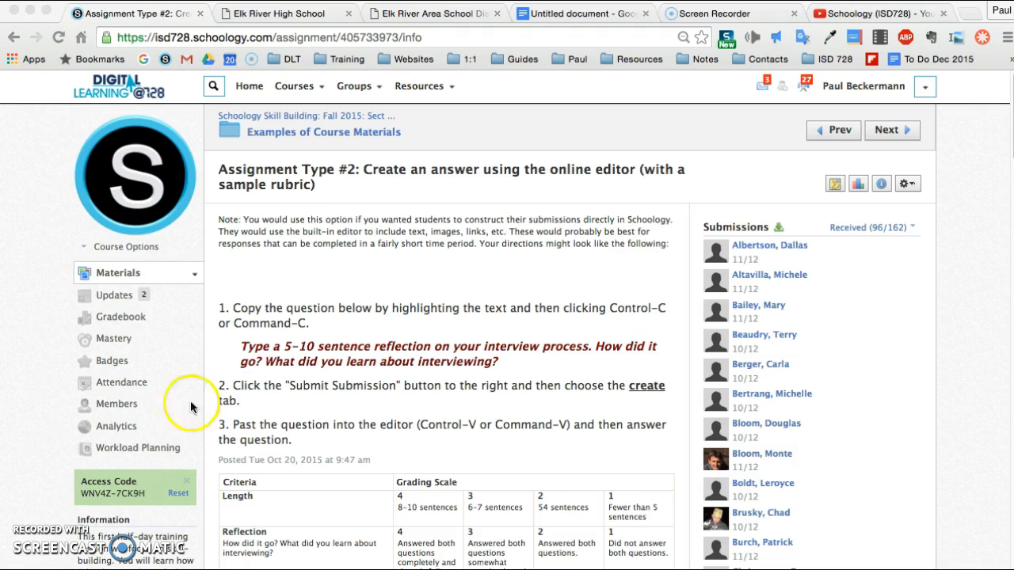
- Look through the assignment's directions and rubric, and open the student submission marked Needs Grading
scroll(393, 292, down, 1)
scroll(364, 291, down, 2)
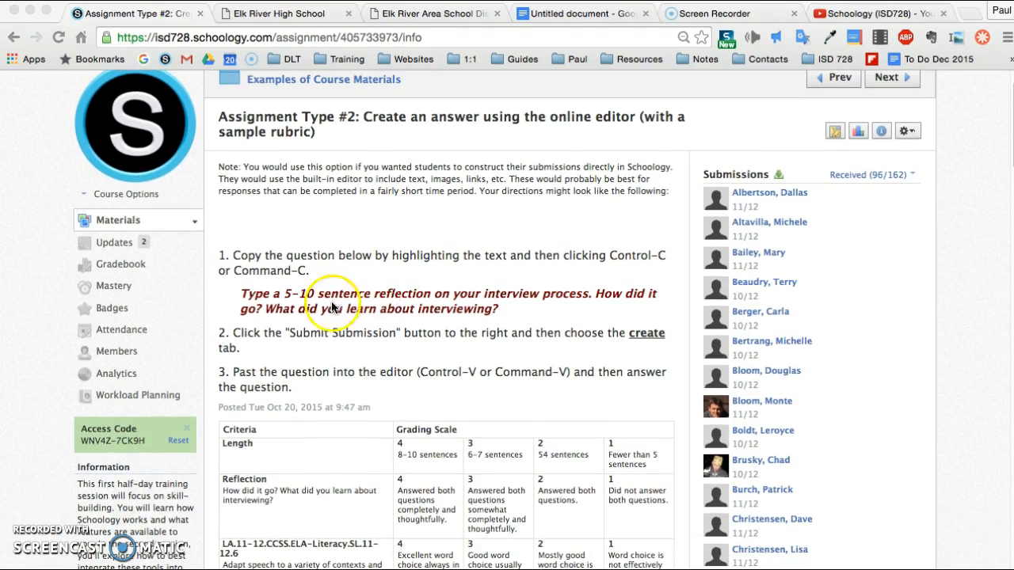
scroll(414, 272, down, 3)
scroll(414, 276, down, 1)
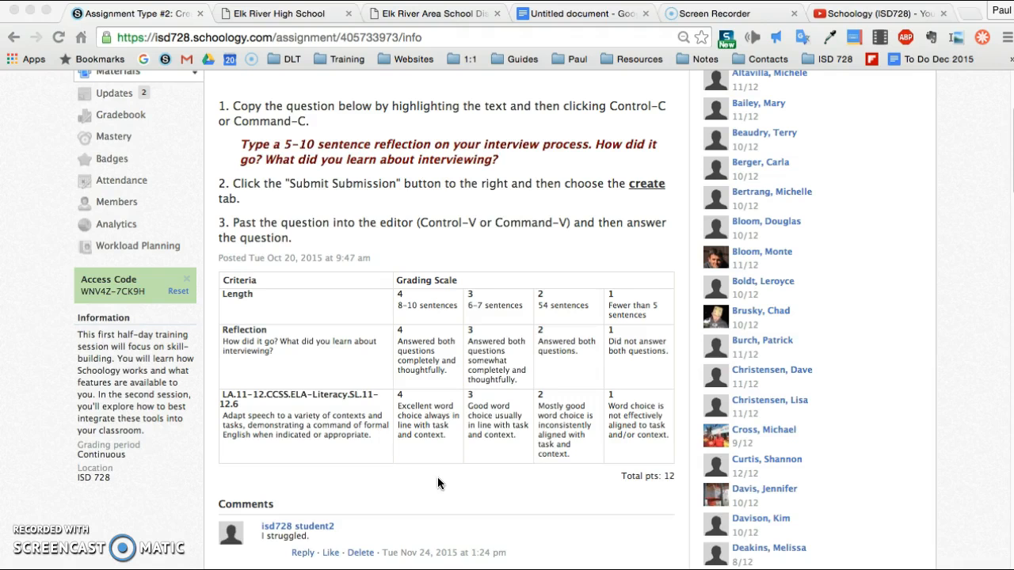
scroll(600, 405, down, 20)
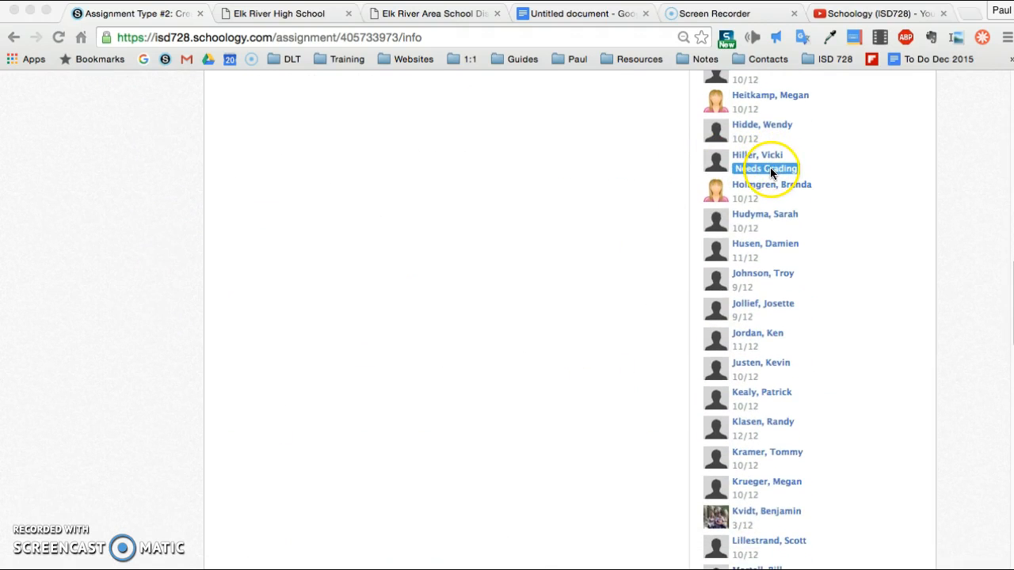
click(770, 169)
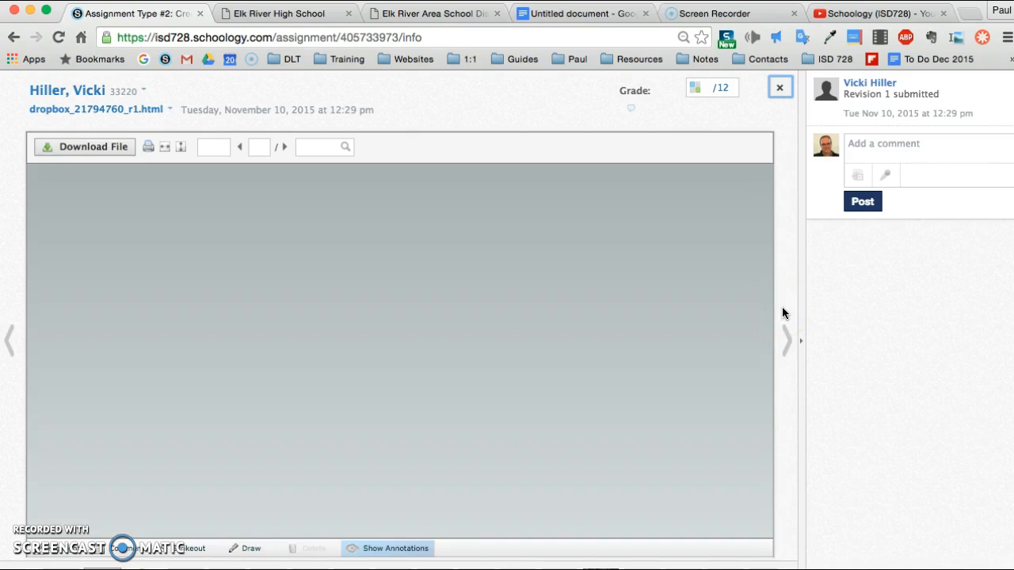
- Open the grading rubric for this submission and choose ratings for its criteria
click(685, 83)
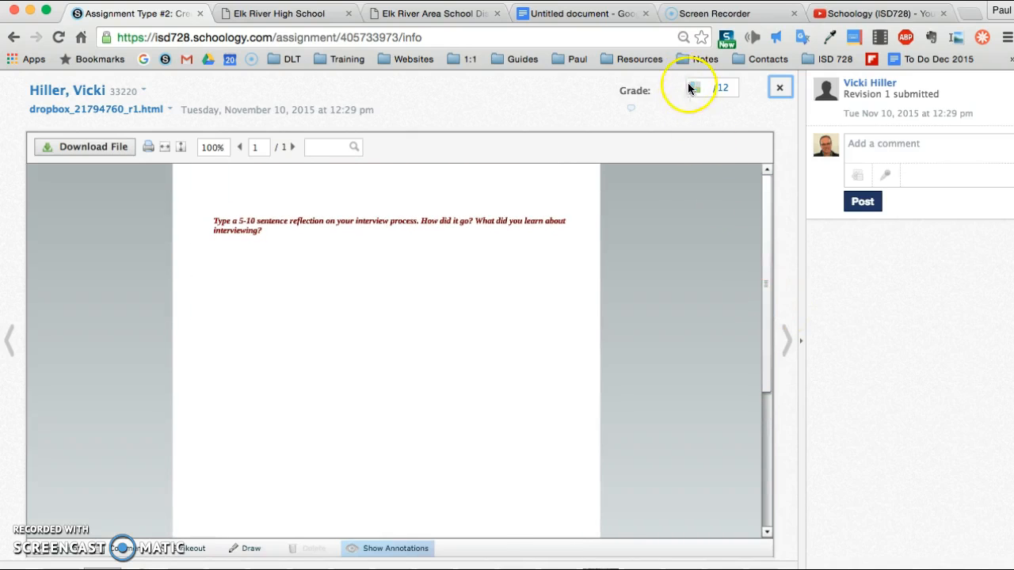
click(694, 93)
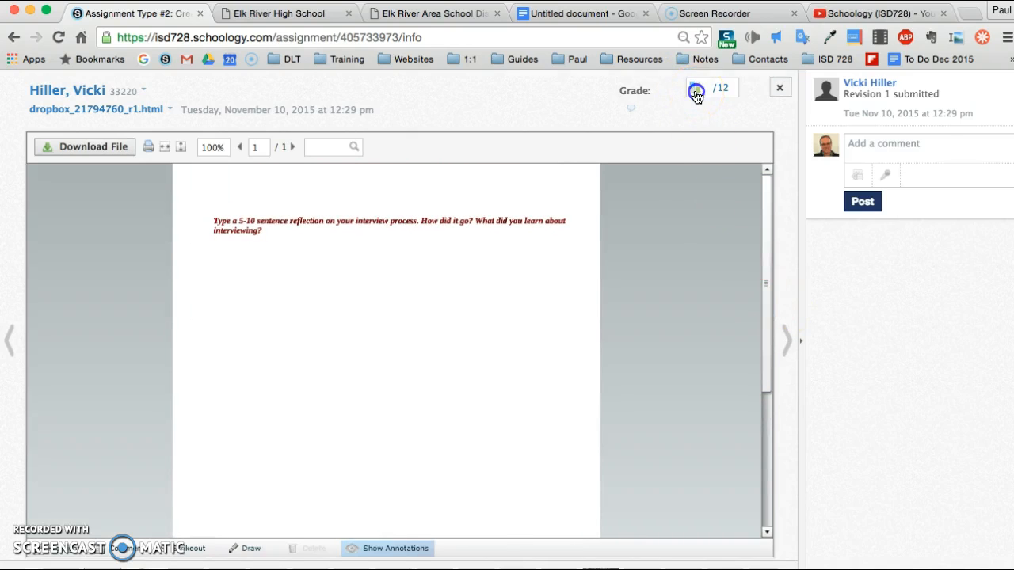
click(660, 134)
click(594, 166)
click(781, 234)
click(634, 306)
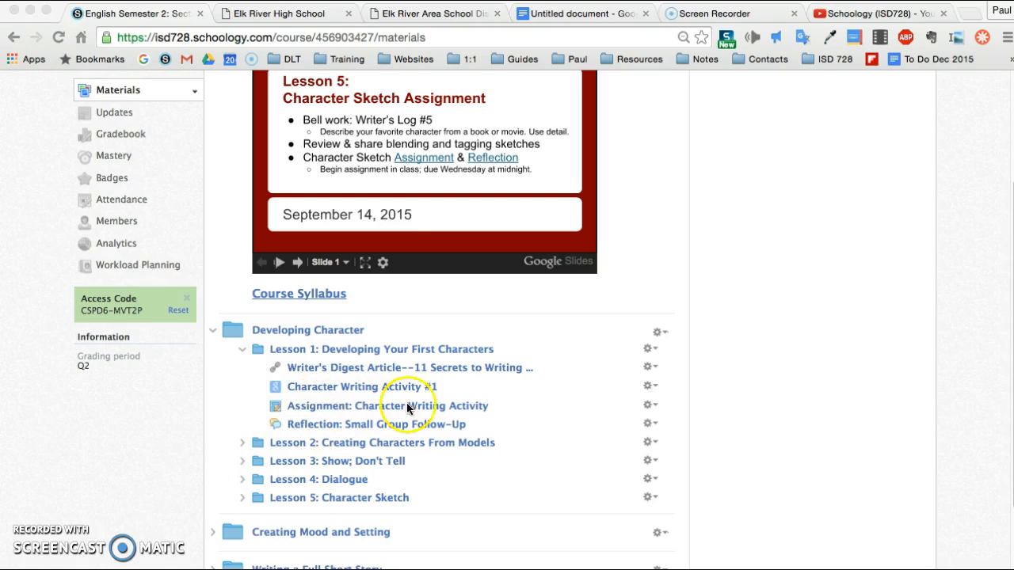
- Edit "Assignment: Character Writing Activity" in Lesson 1 and give it a new grading category named "Writing Assignments"
click(654, 406)
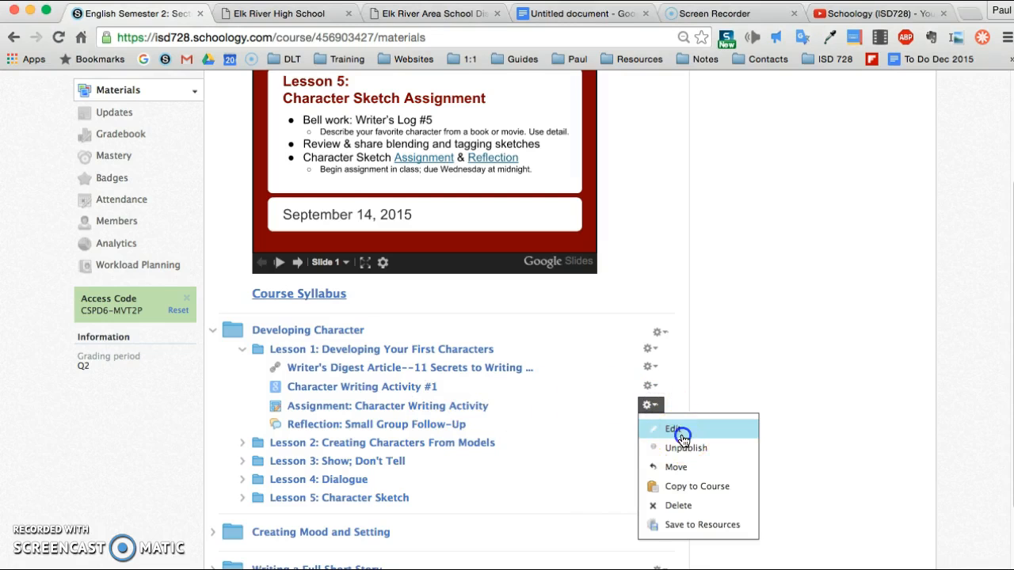
click(673, 430)
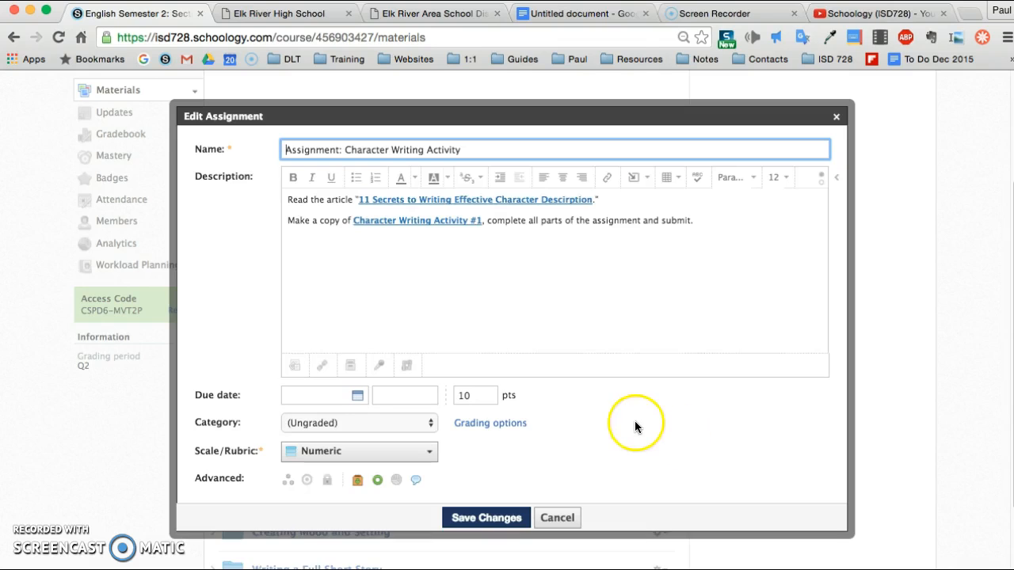
click(432, 422)
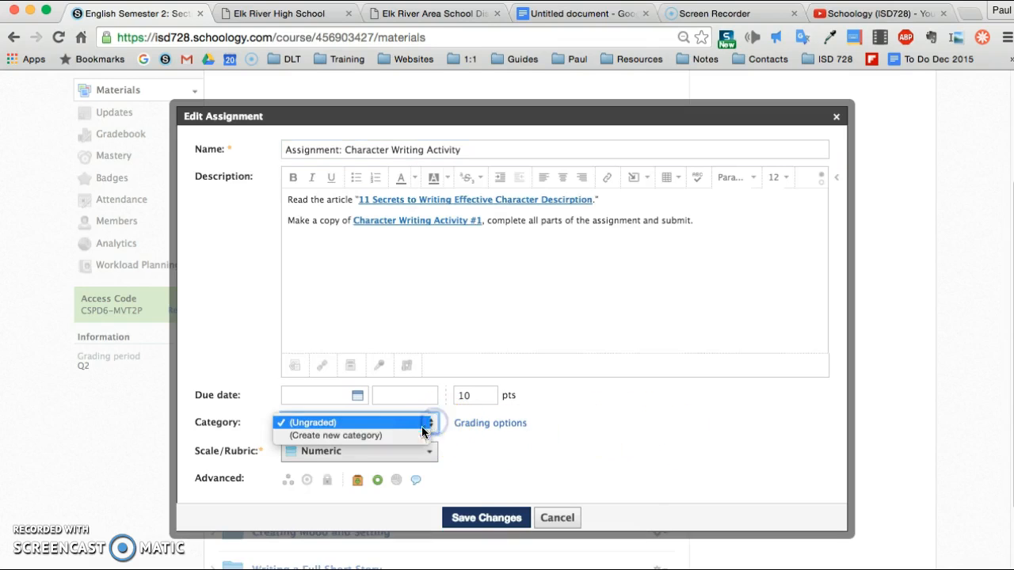
click(387, 433)
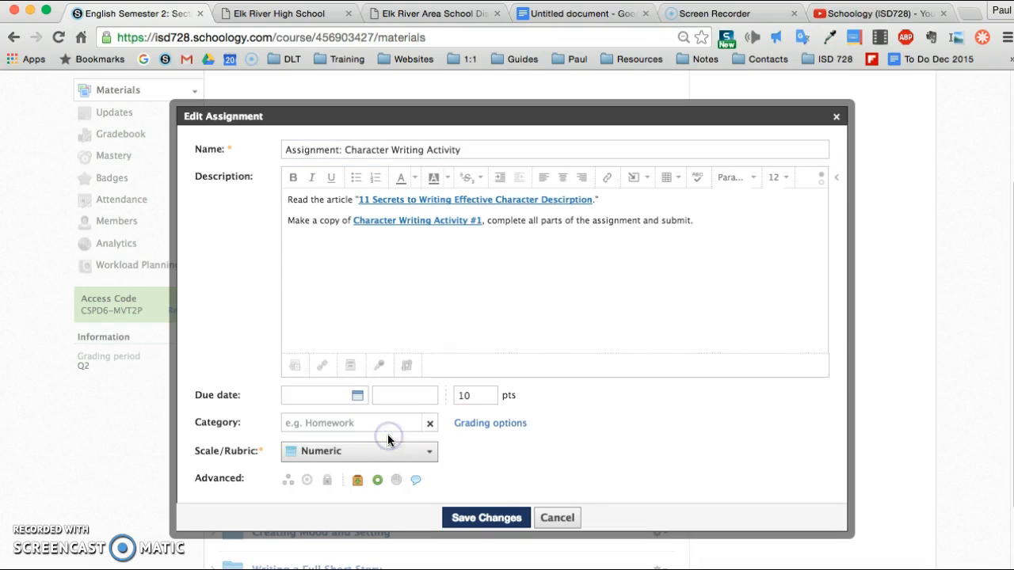
click(385, 426)
text(Writing Assignments)
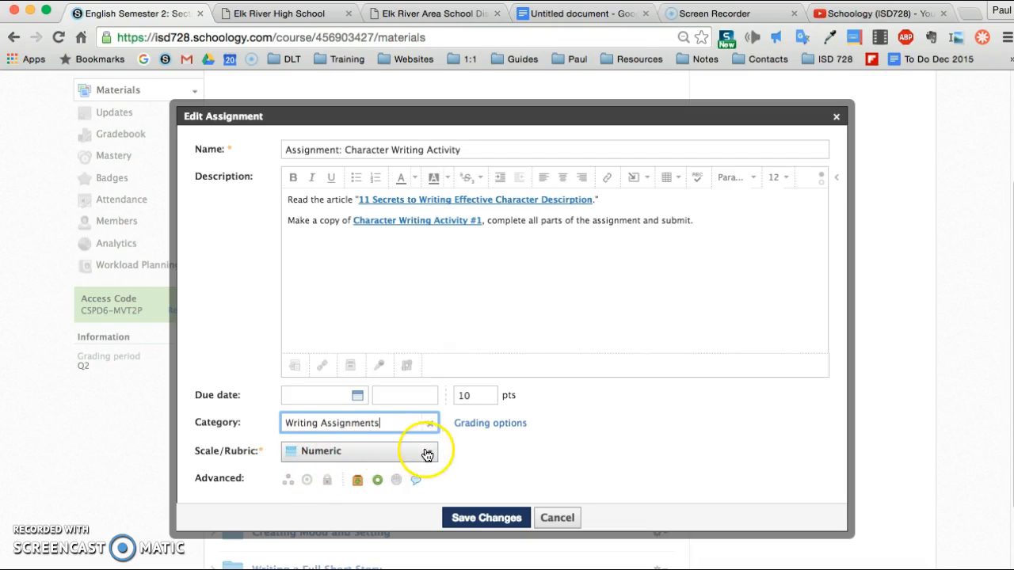
- Start a new rubric for the assignment, enlarge its editor, and title it "Character Essay"
click(426, 454)
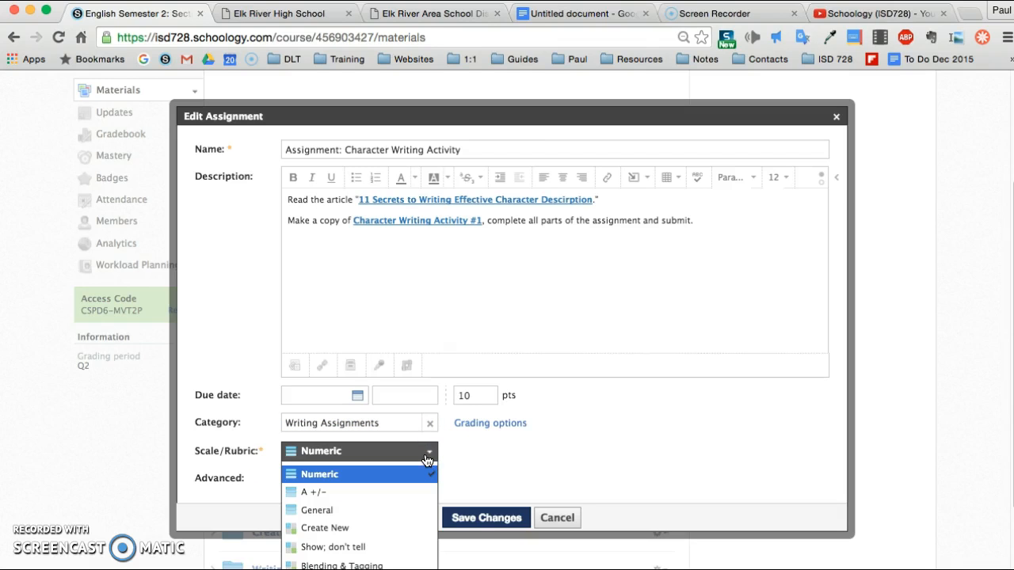
scroll(546, 452, down, 2)
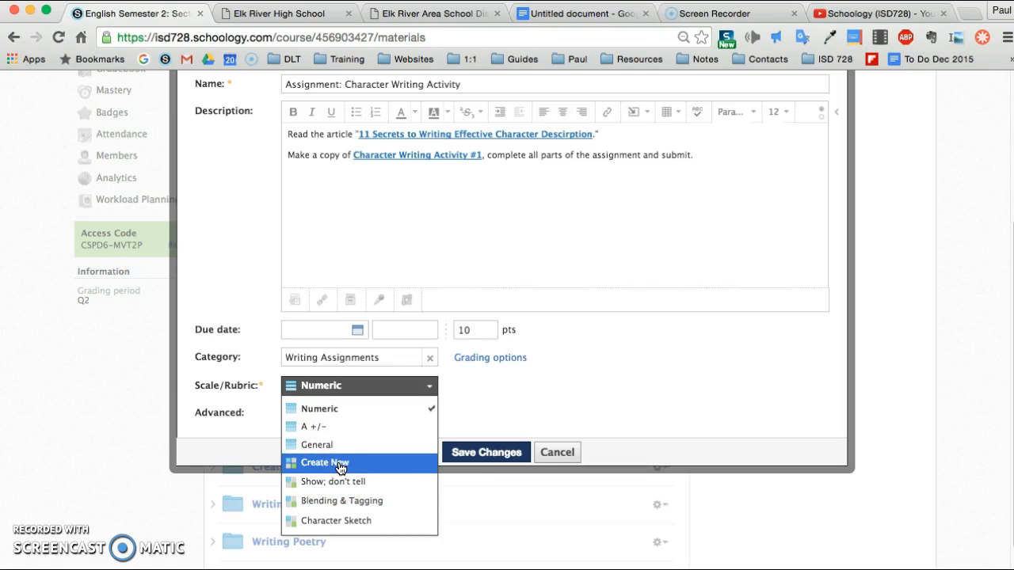
click(339, 464)
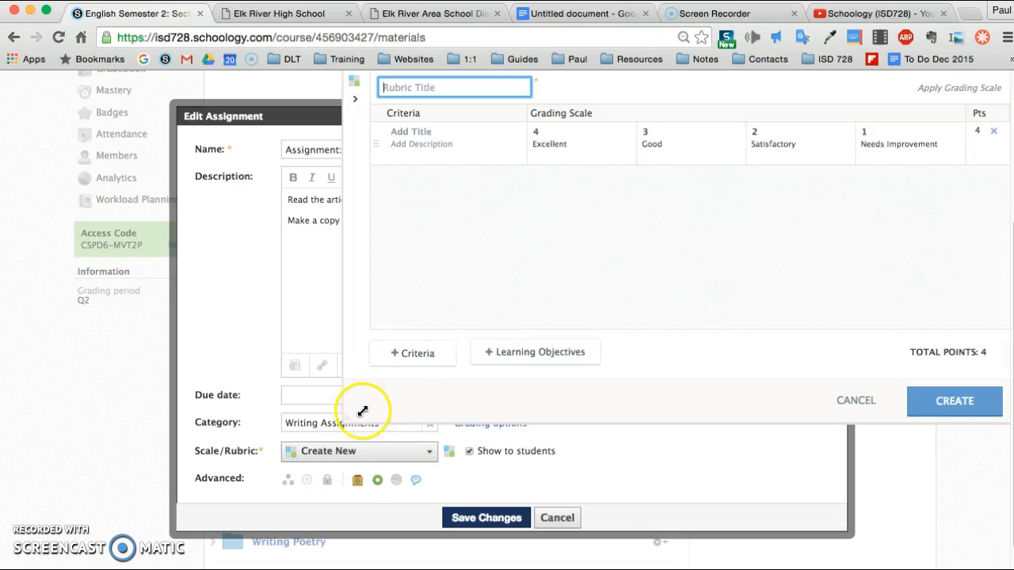
drag(350, 414, 228, 479)
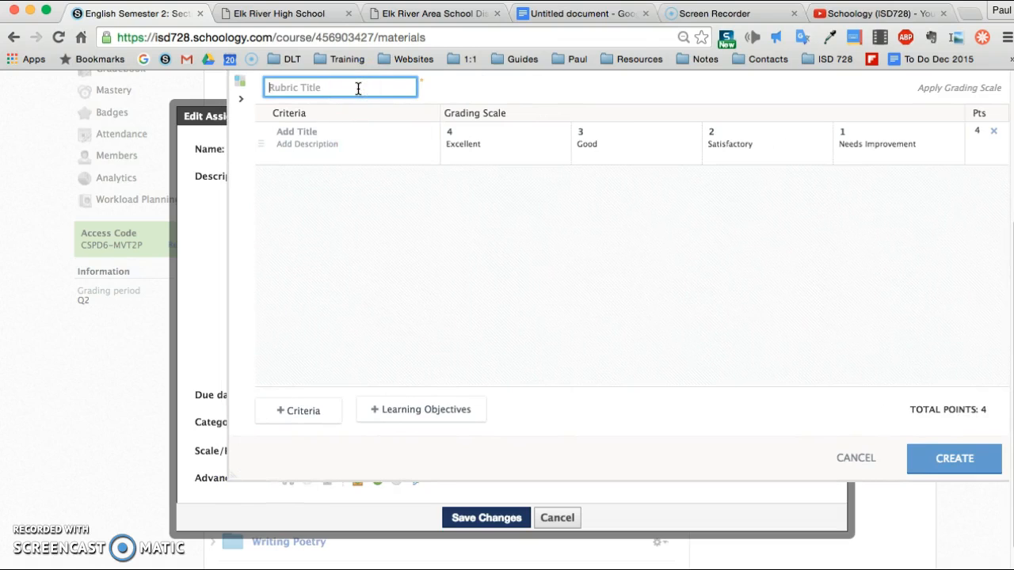
text(Character Essay)
- Title the rubric's first criterion "Unique character traits" and leave its description empty
click(303, 131)
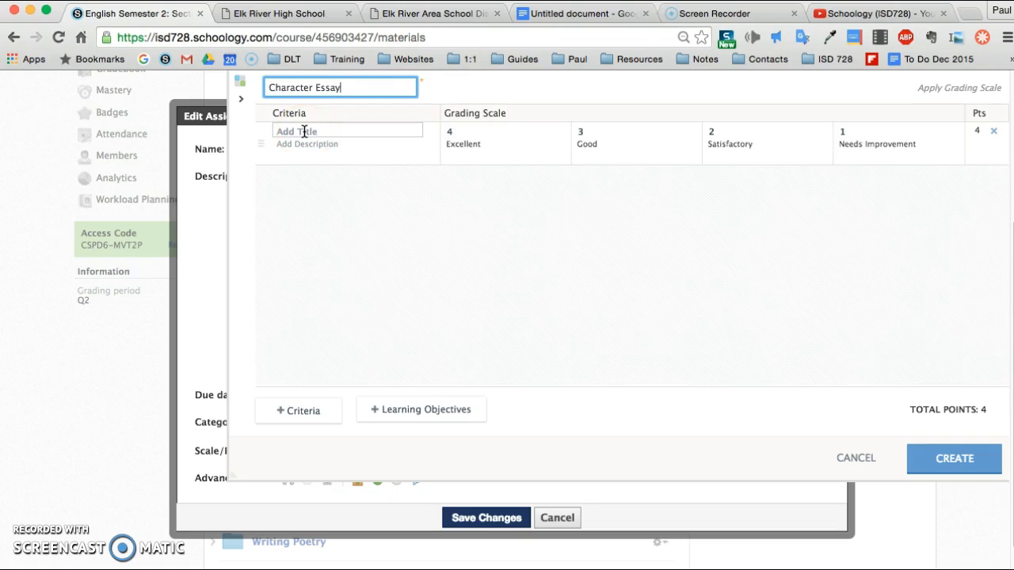
click(304, 132)
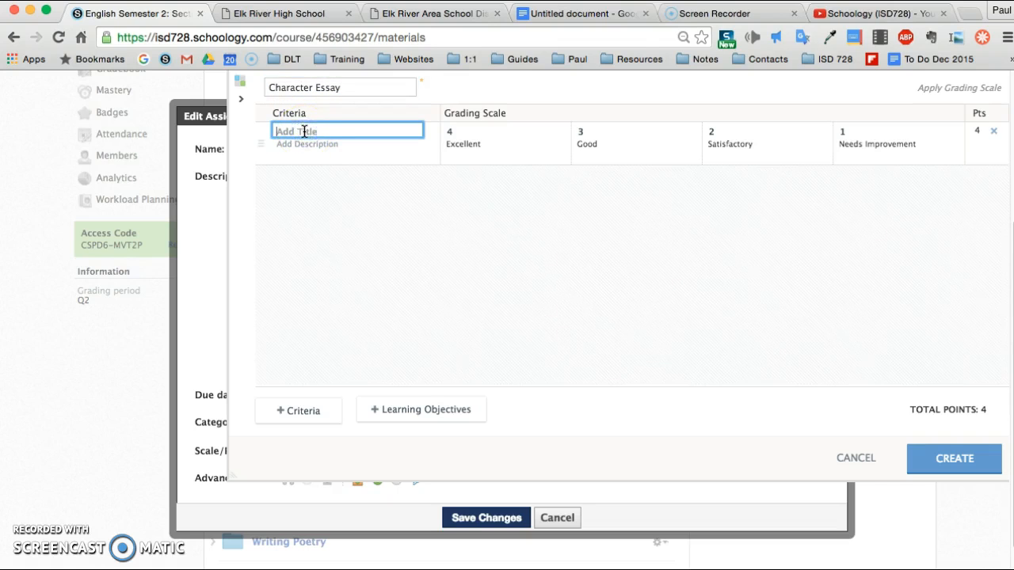
text(Unique character traits)
click(363, 218)
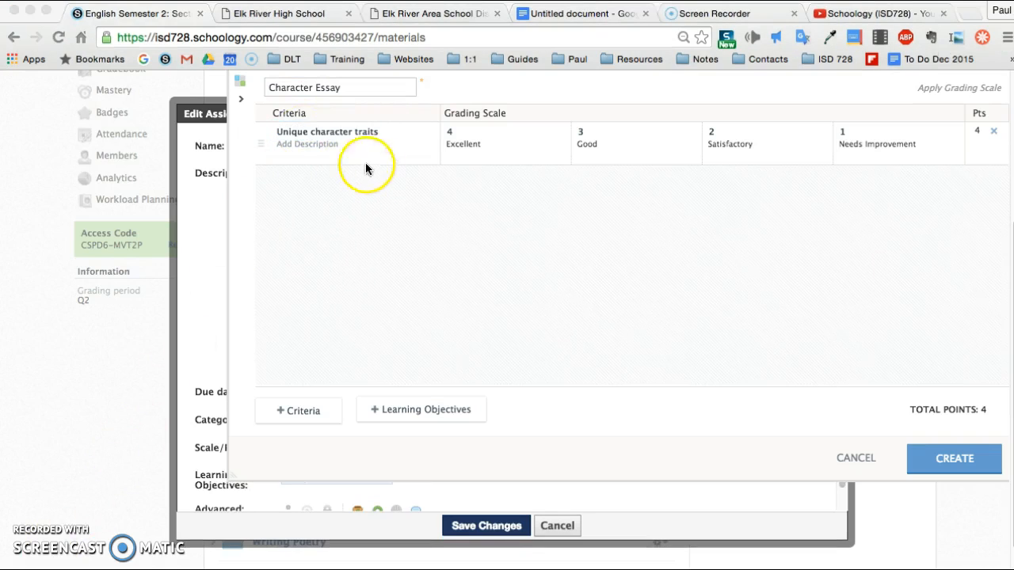
click(329, 145)
click(328, 145)
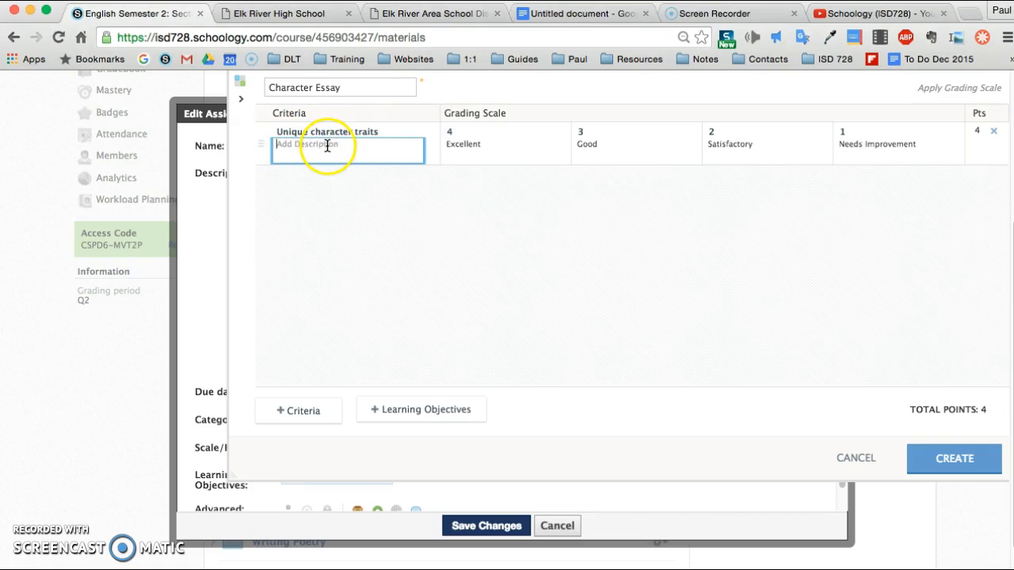
click(352, 203)
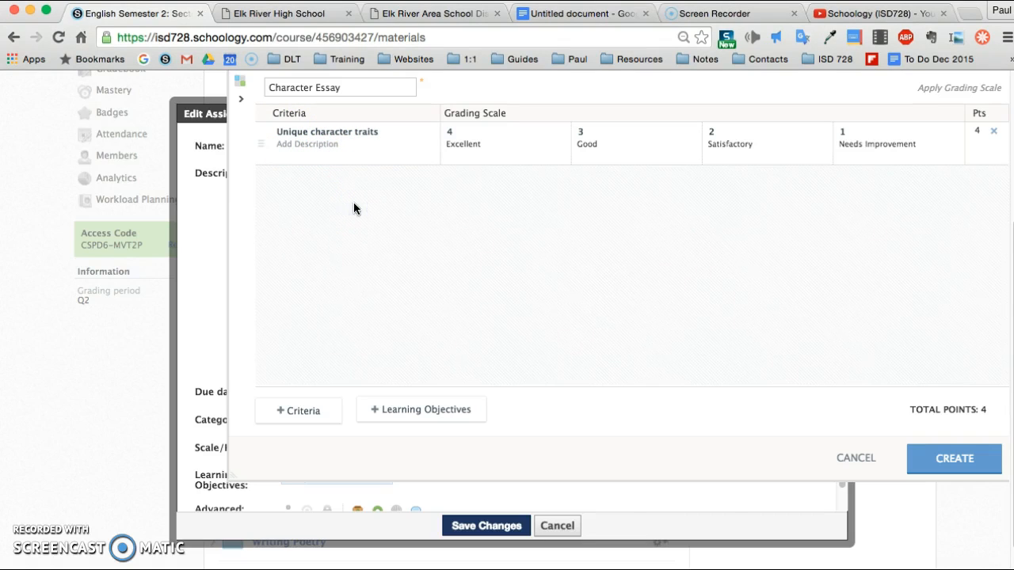
- Add a second criterion to the rubric and title it "Complete"
click(303, 411)
click(305, 173)
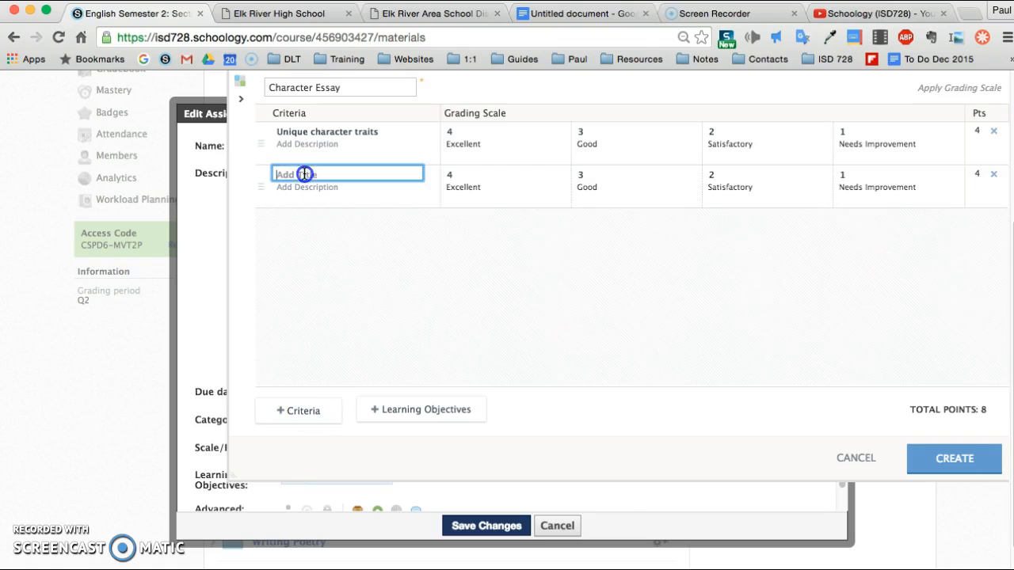
text(Copm)
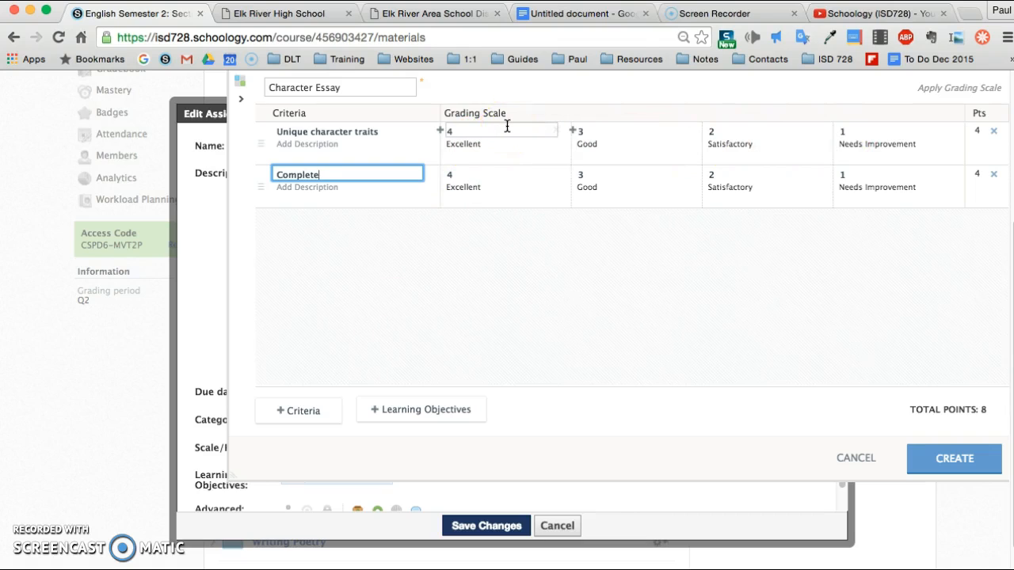
- Add a 5-point grading cell labelled "More excellent" before the 4-point cell of the "Unique character traits" criterion
click(440, 132)
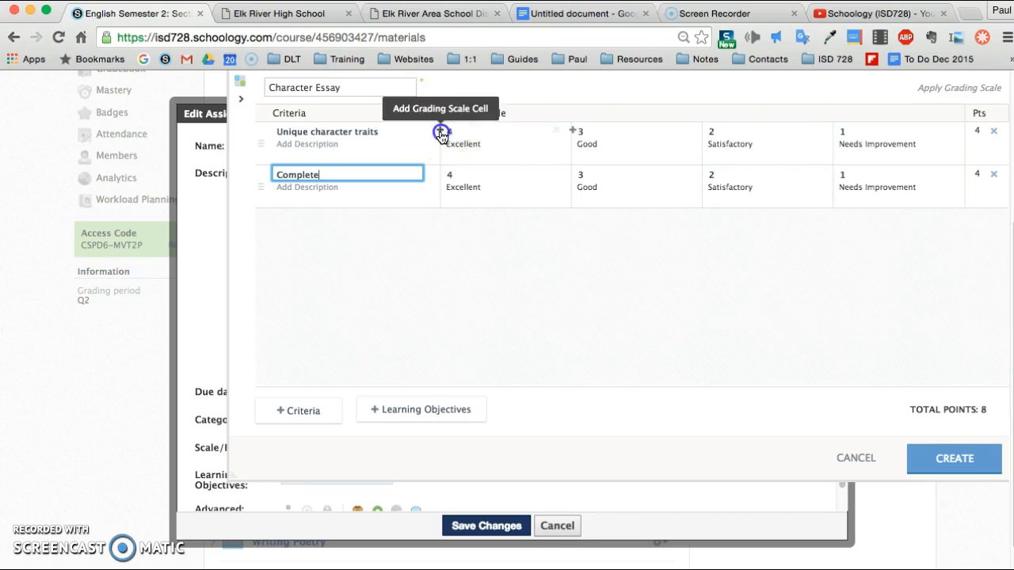
click(421, 130)
text(5)
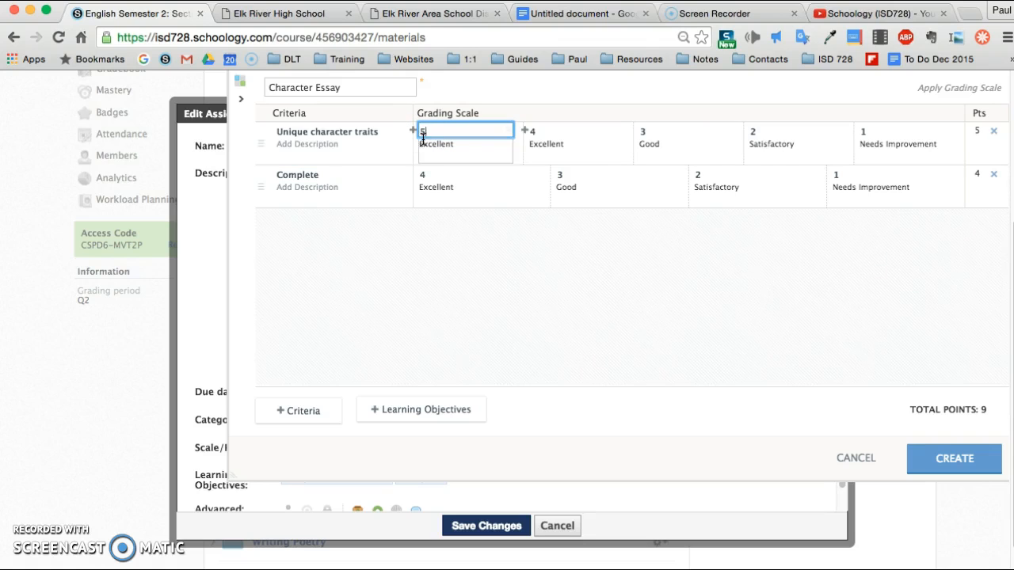
click(420, 141)
text(More)
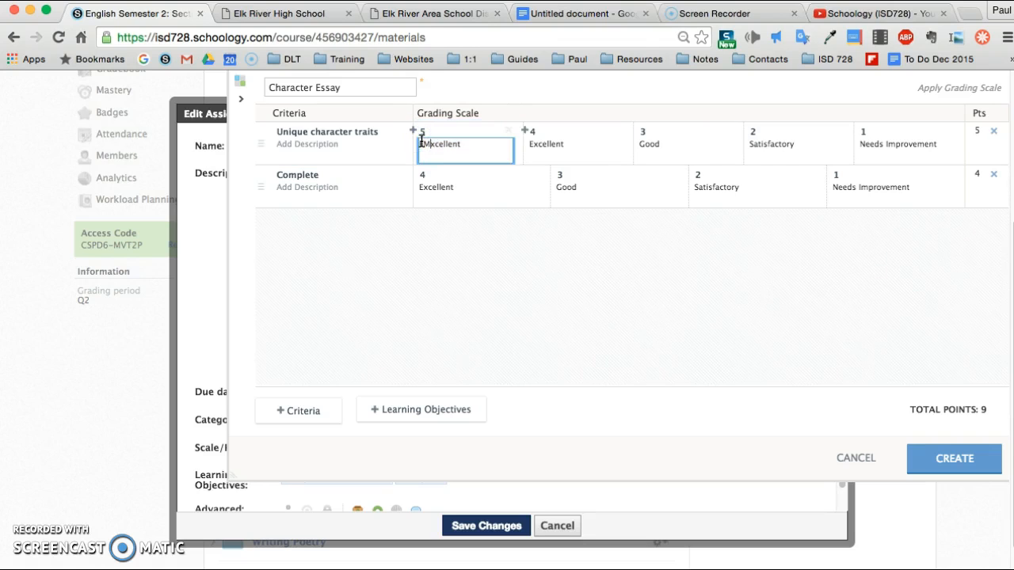
key(BackSpace)
key(BackSpace)
key(BackSpace)
key(BackSpace)
key(BackSpace)
text(More)
click(529, 252)
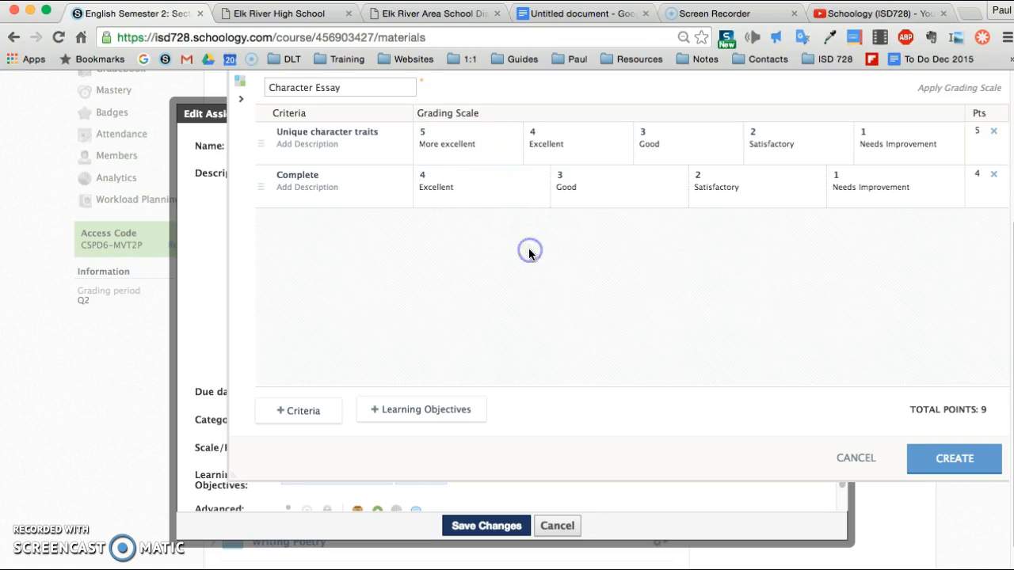
- Insert a 4.5-point grading cell between the 5 and 4 cells of the "Unique character traits" criterion
click(523, 131)
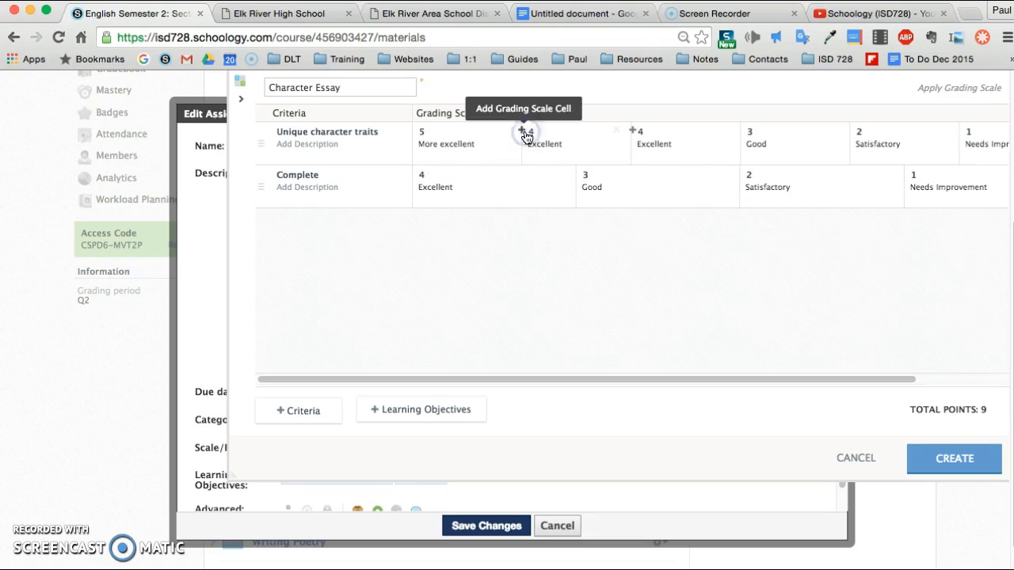
click(529, 131)
text(.5)
click(585, 257)
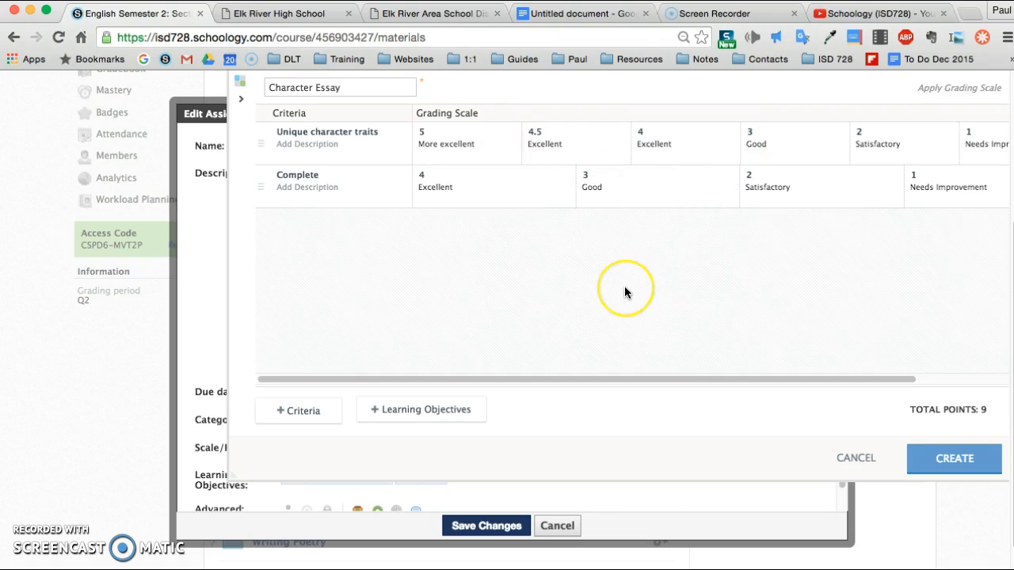
- Add the Common Core English Language Arts learning objective LA.9-10.CCSS.ELA-Literacy.WHST.9-10.10, from Grades 9-10 Writing, to the rubric
click(427, 412)
click(348, 267)
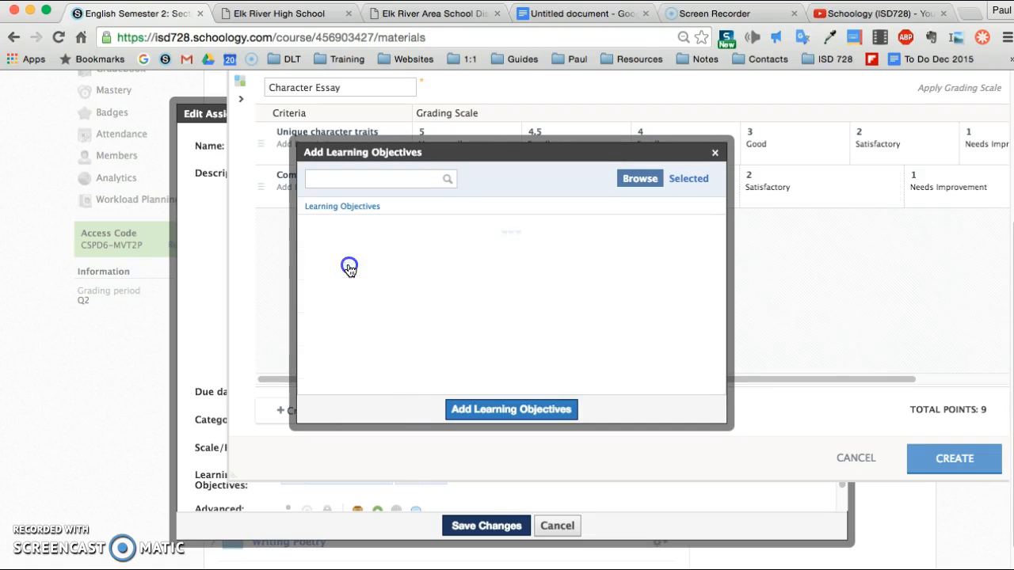
click(351, 225)
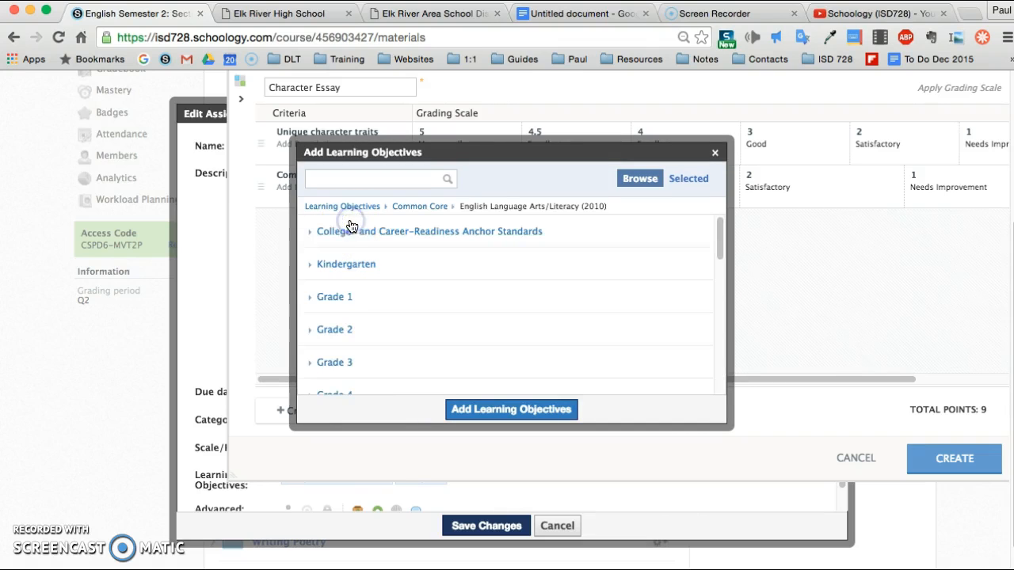
scroll(362, 290, down, 10)
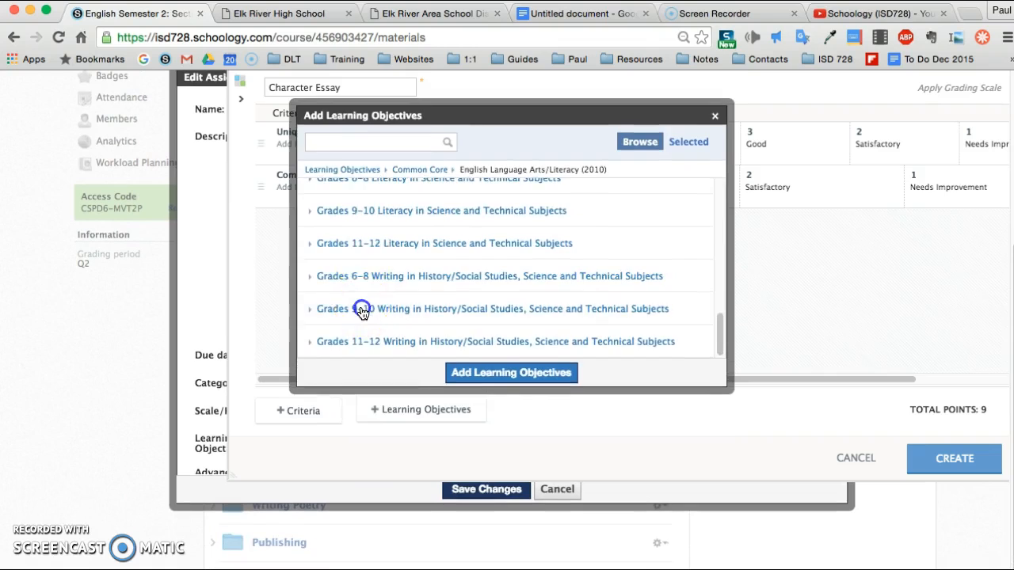
click(362, 312)
click(375, 217)
click(380, 337)
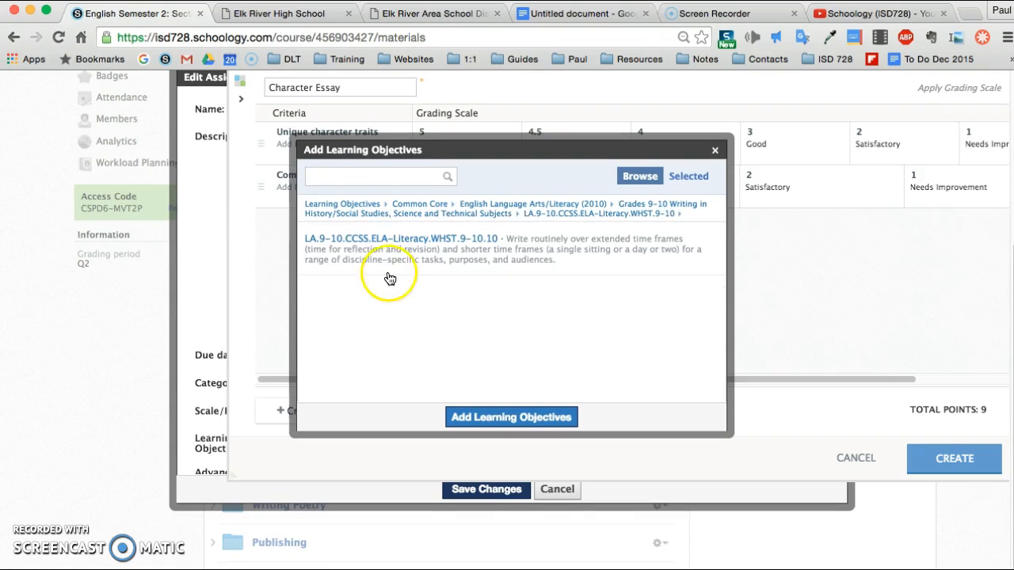
click(389, 256)
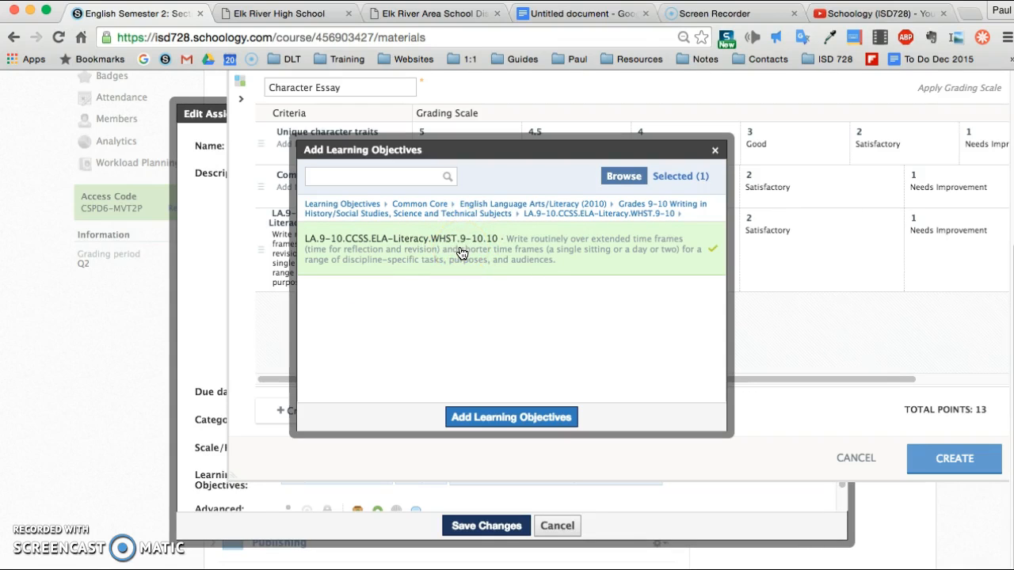
click(487, 414)
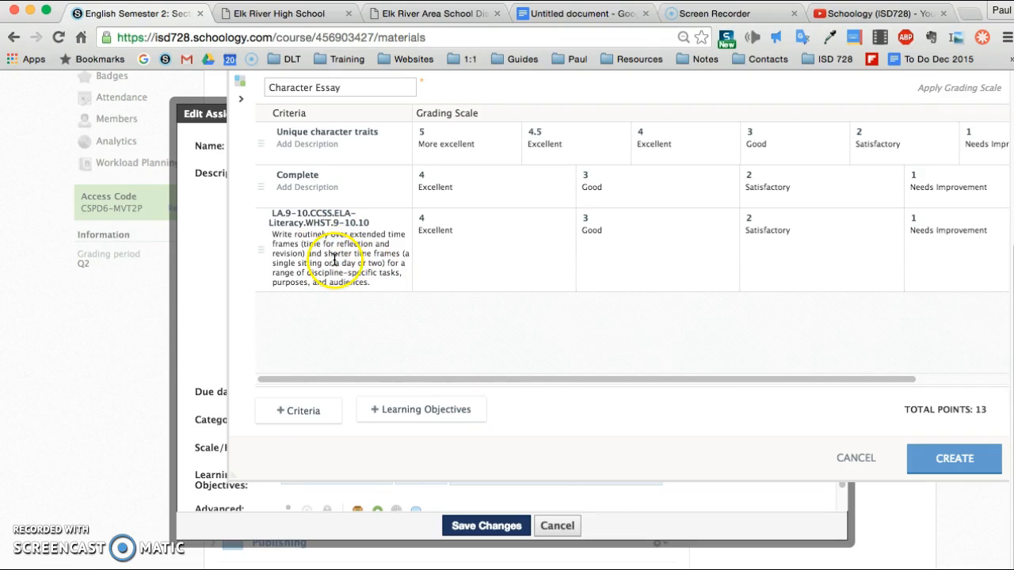
- Create the Character Essay rubric and save the Character Writing Activity assignment with the rubric shown to students
drag(294, 234, 339, 262)
click(339, 262)
click(332, 261)
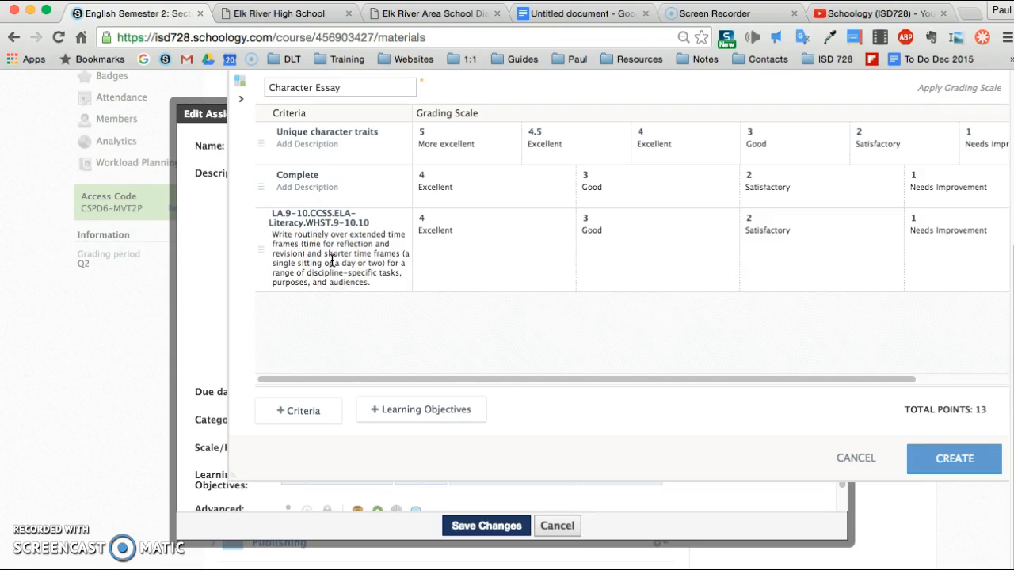
click(956, 459)
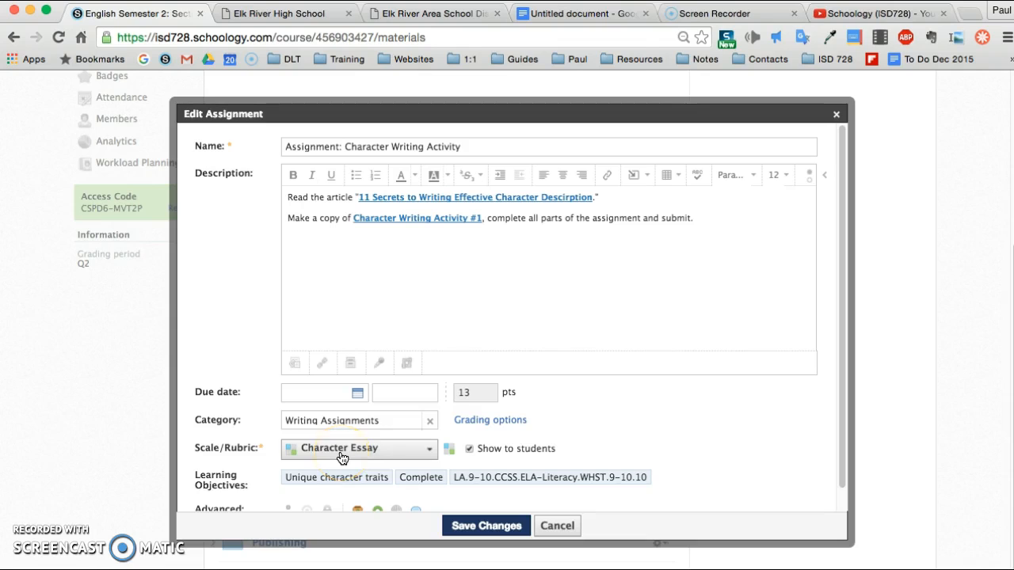
click(469, 448)
scroll(772, 409, down, 3)
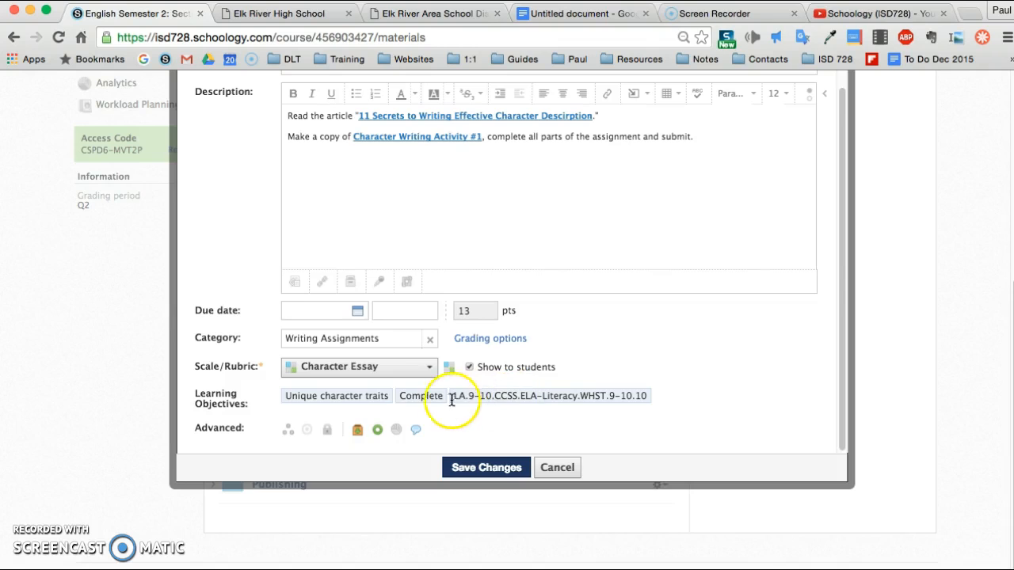
click(485, 468)
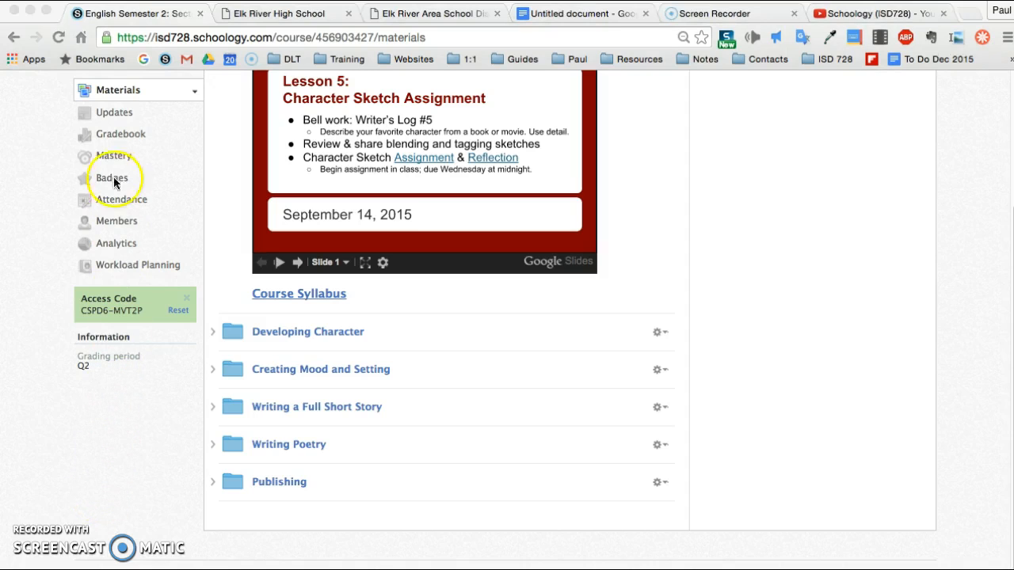
- Open the course's grade setup and display its list of rubrics
click(124, 135)
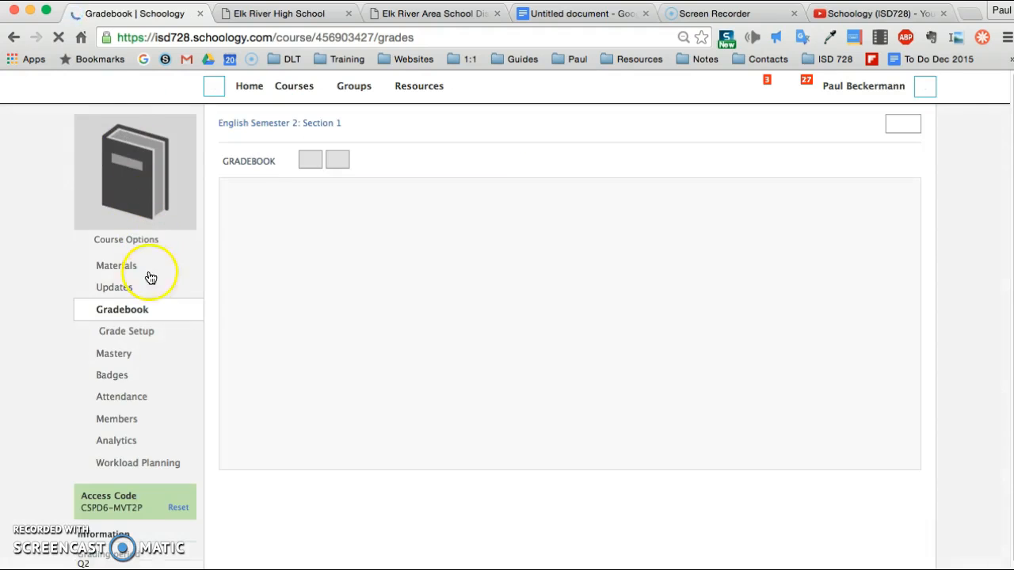
click(137, 335)
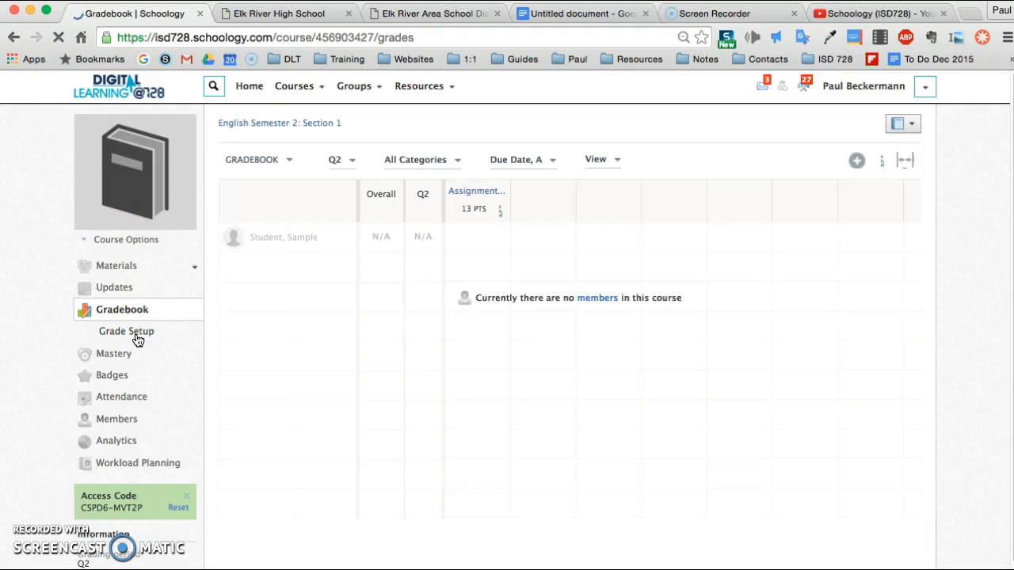
click(450, 274)
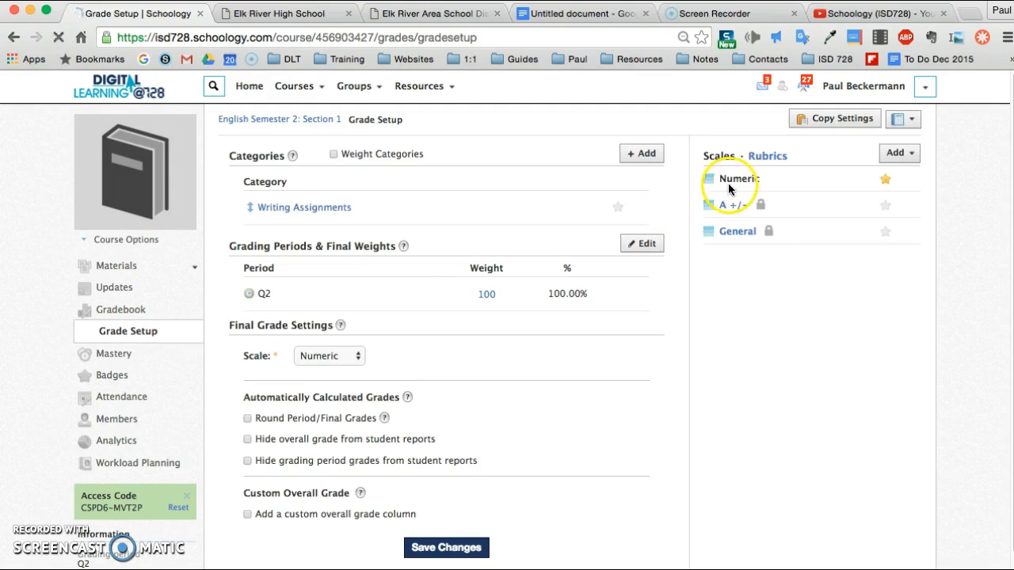
click(767, 158)
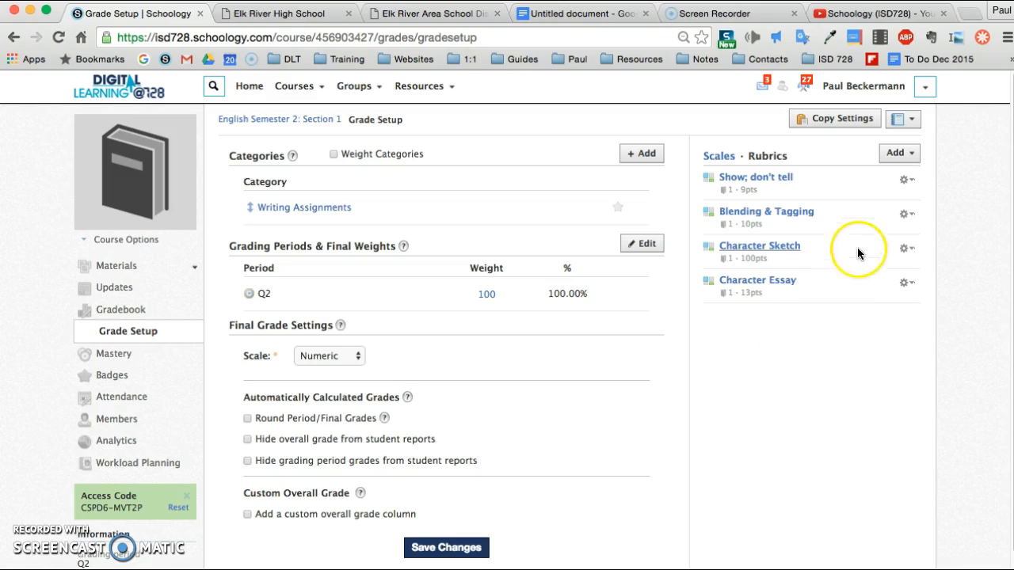
- Save a copy of the Character Essay rubric to the Home collection in Resources, with no folder
click(907, 283)
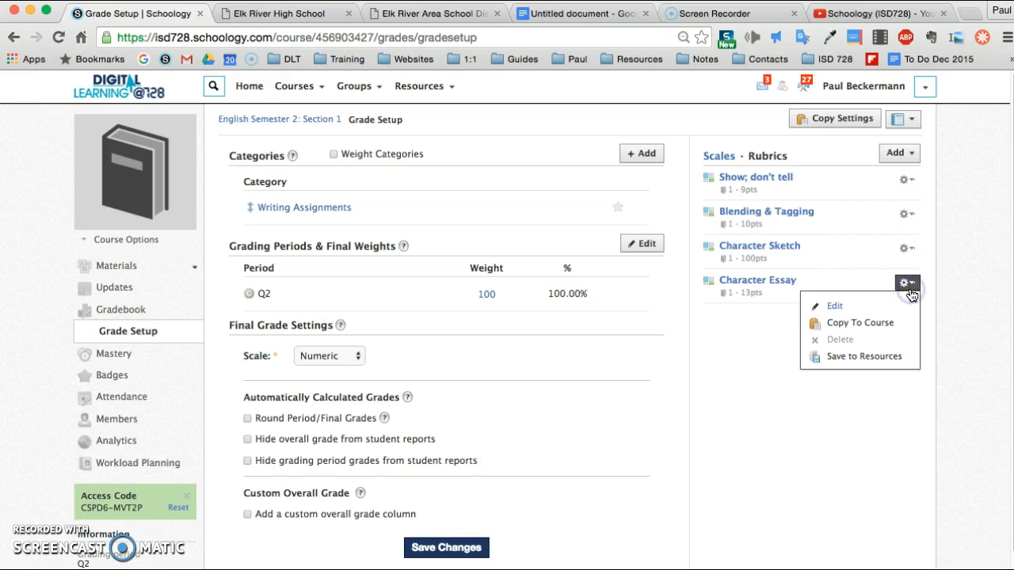
click(881, 358)
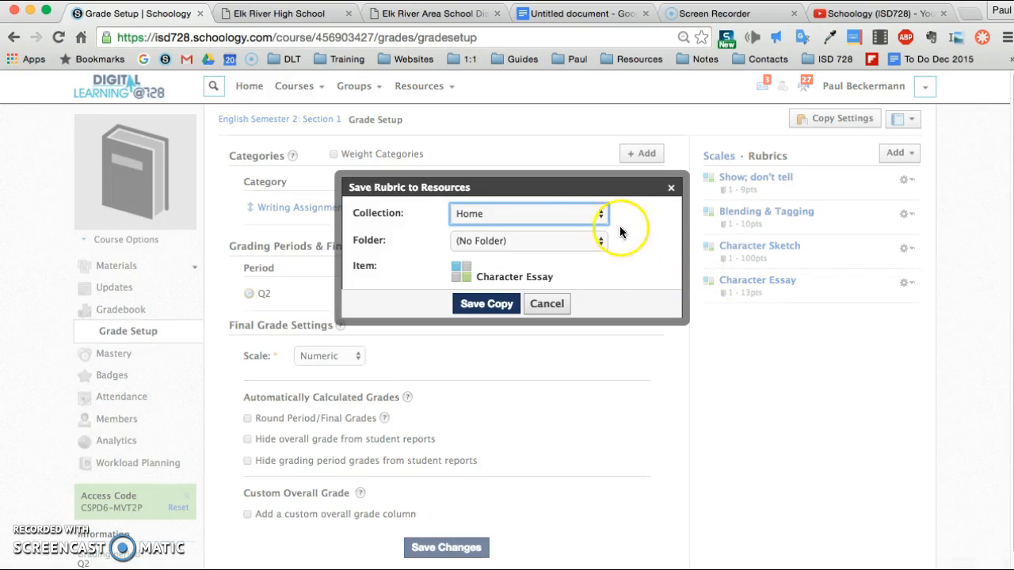
click(599, 214)
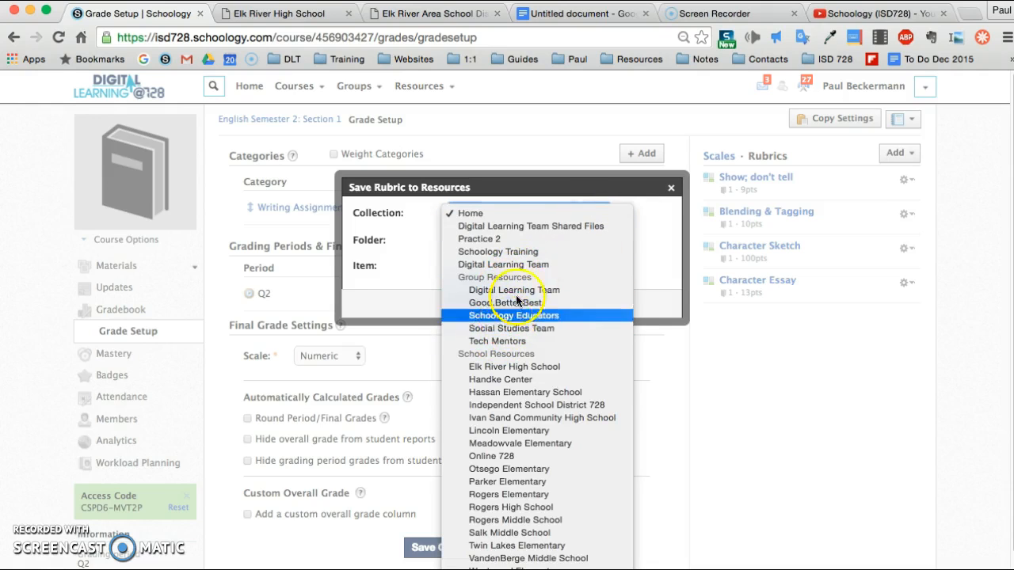
click(574, 192)
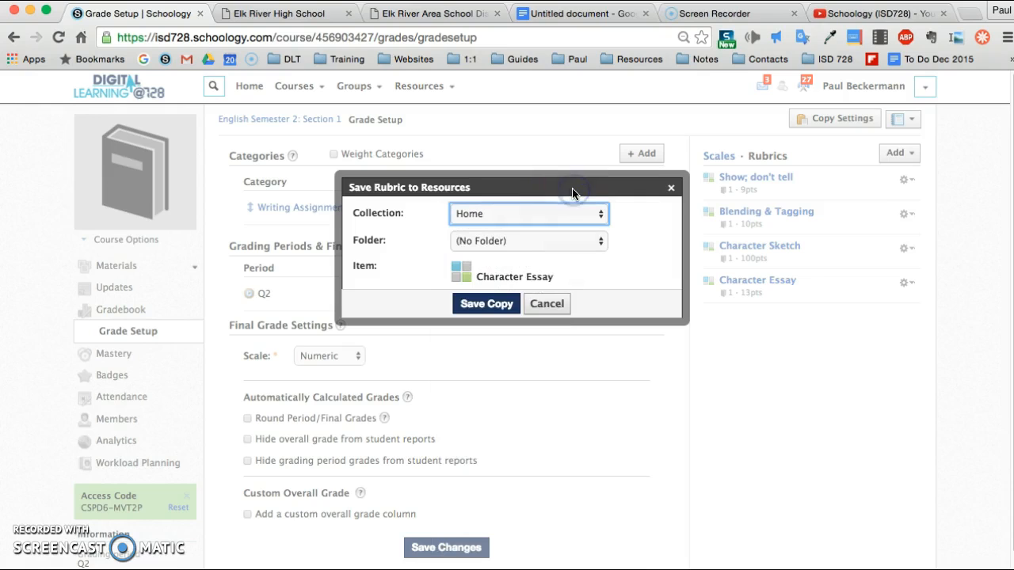
click(588, 241)
click(598, 235)
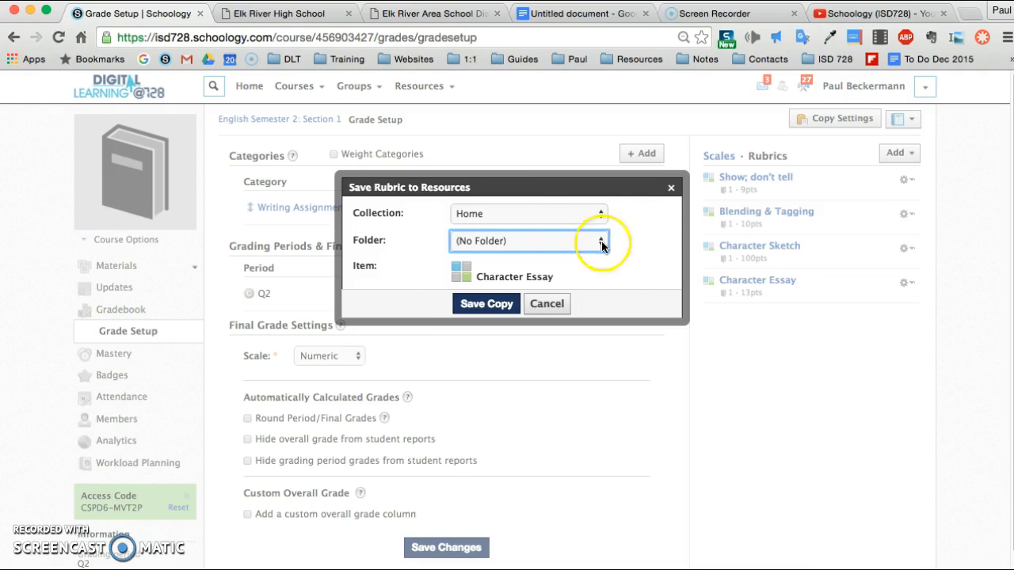
click(482, 305)
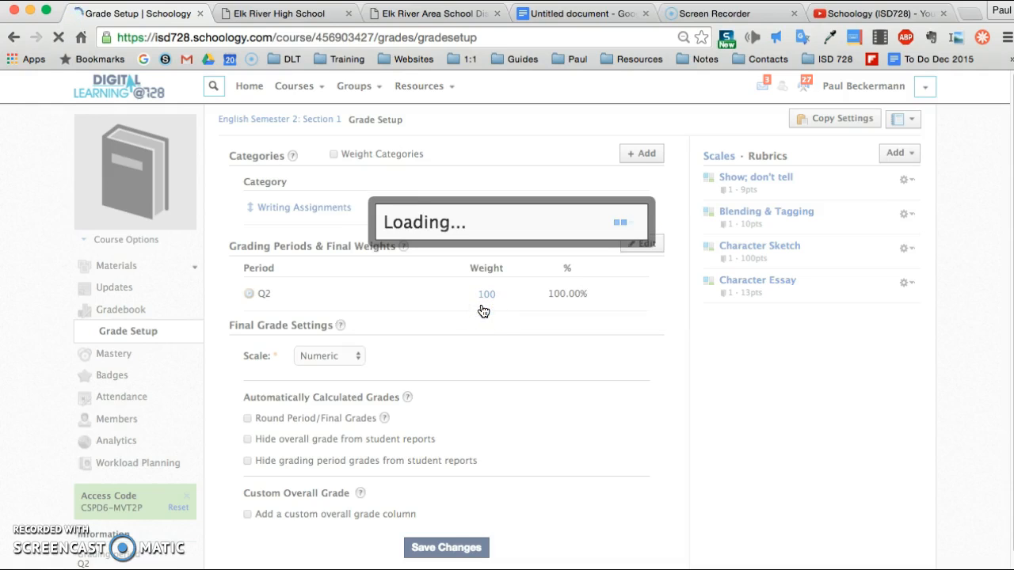
- Add the Character Essay rubric from the personal resources' Home collection to the English 101: Section 1 course
click(450, 88)
click(452, 121)
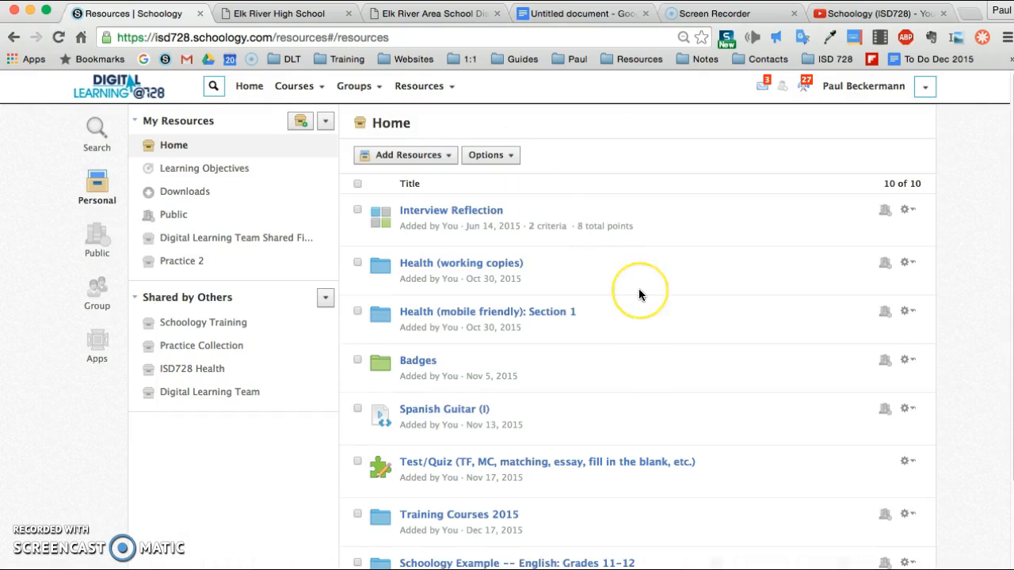
scroll(639, 288, down, 2)
scroll(638, 294, down, 3)
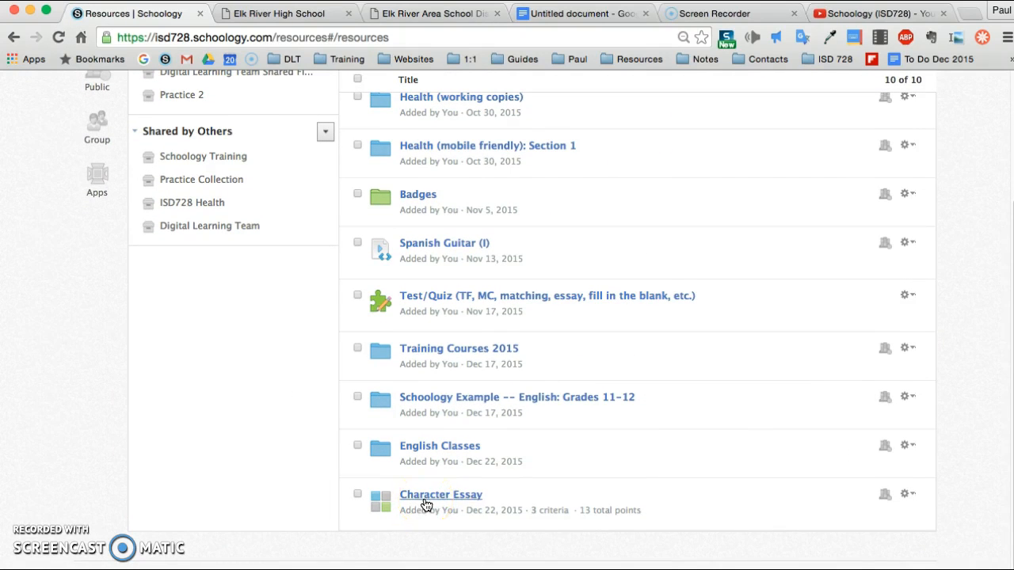
click(911, 494)
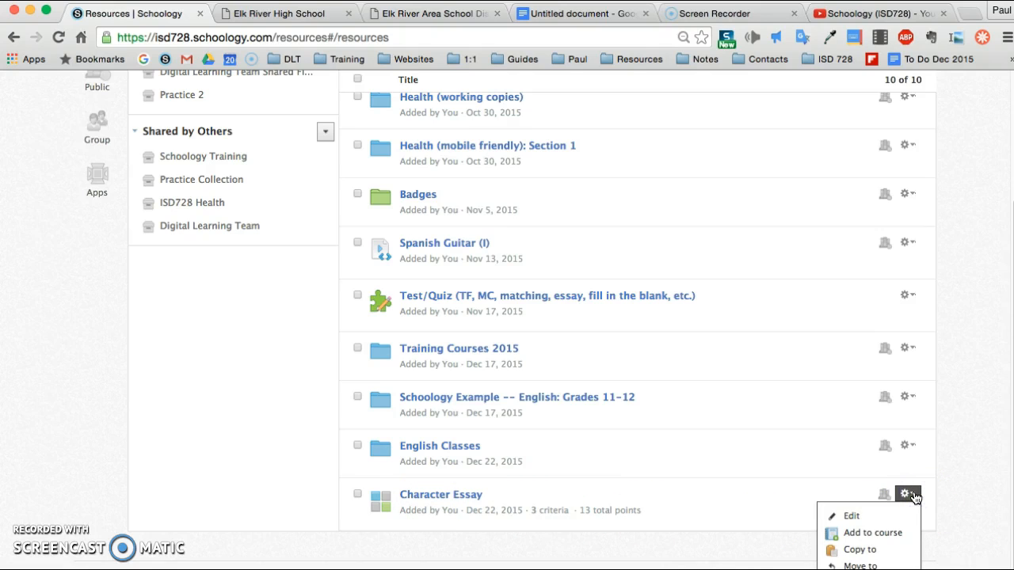
click(881, 534)
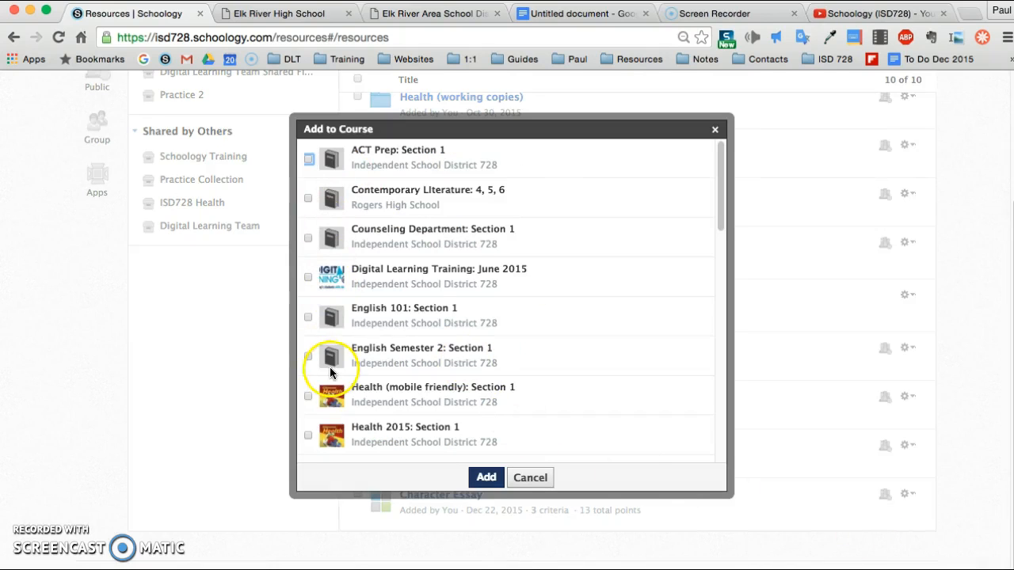
click(308, 318)
click(486, 477)
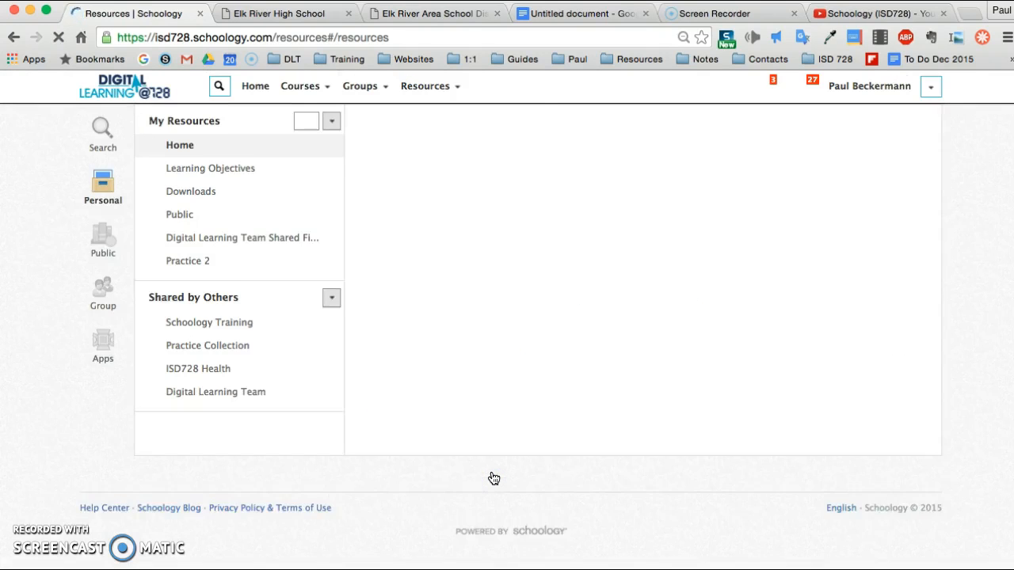
- Start a new assignment in the English 101: Section 1 course and choose Character Essay as its rubric
click(163, 515)
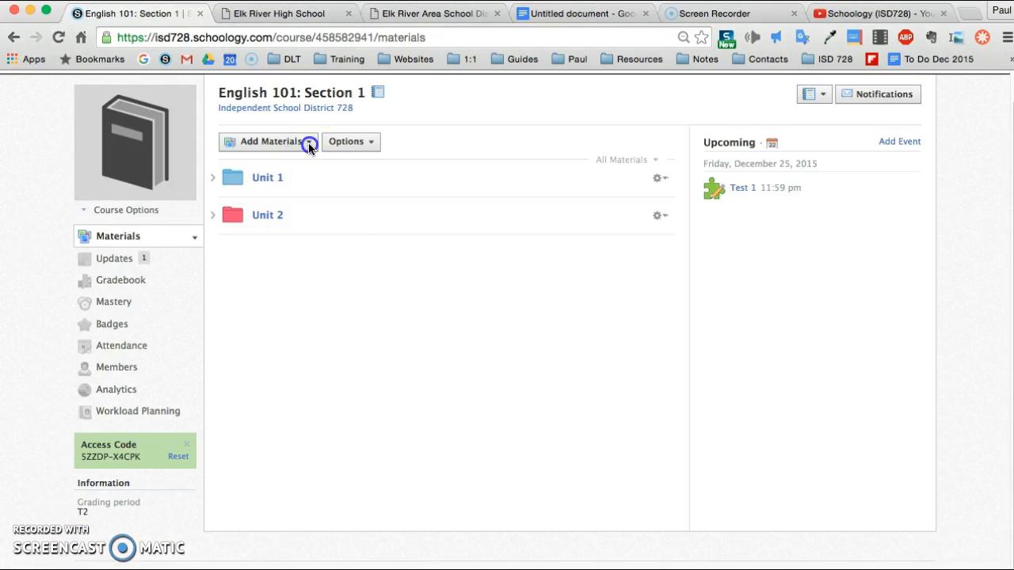
click(308, 143)
click(301, 189)
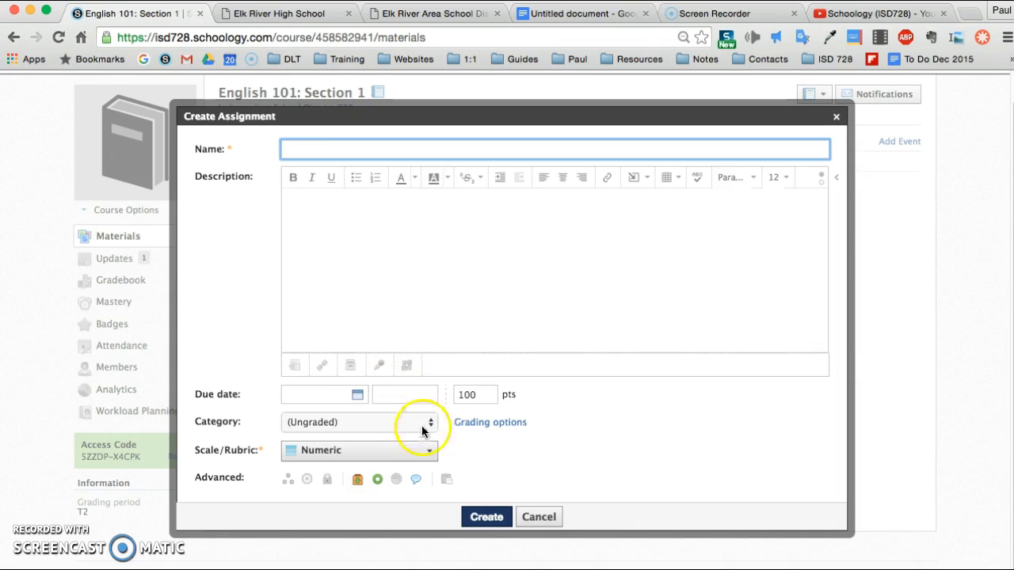
click(431, 451)
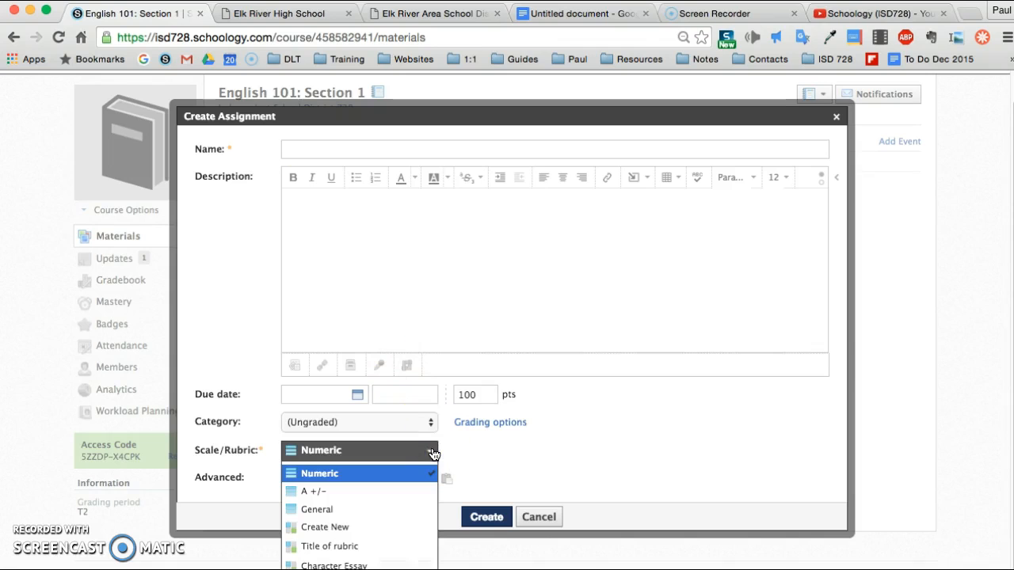
click(347, 566)
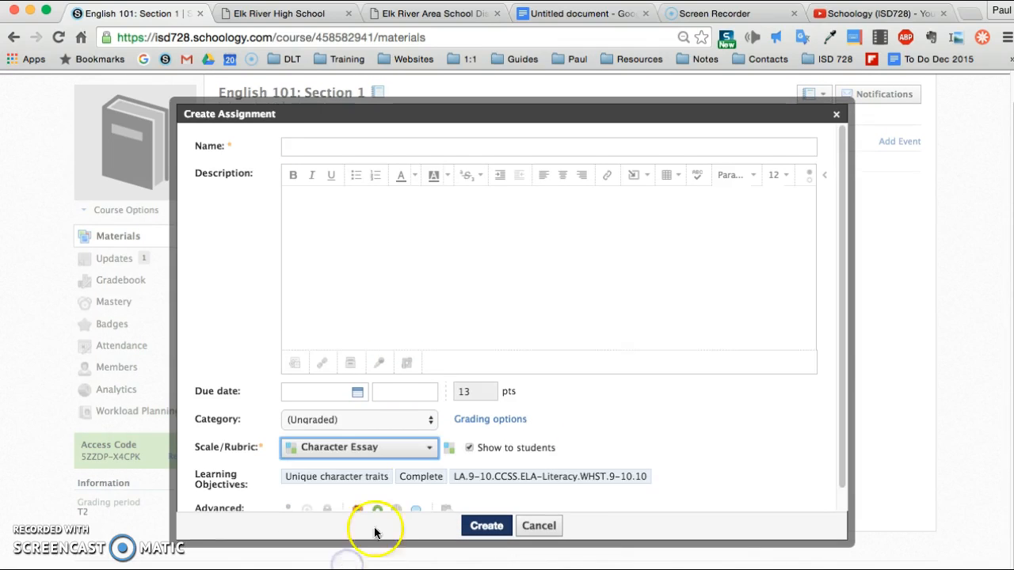